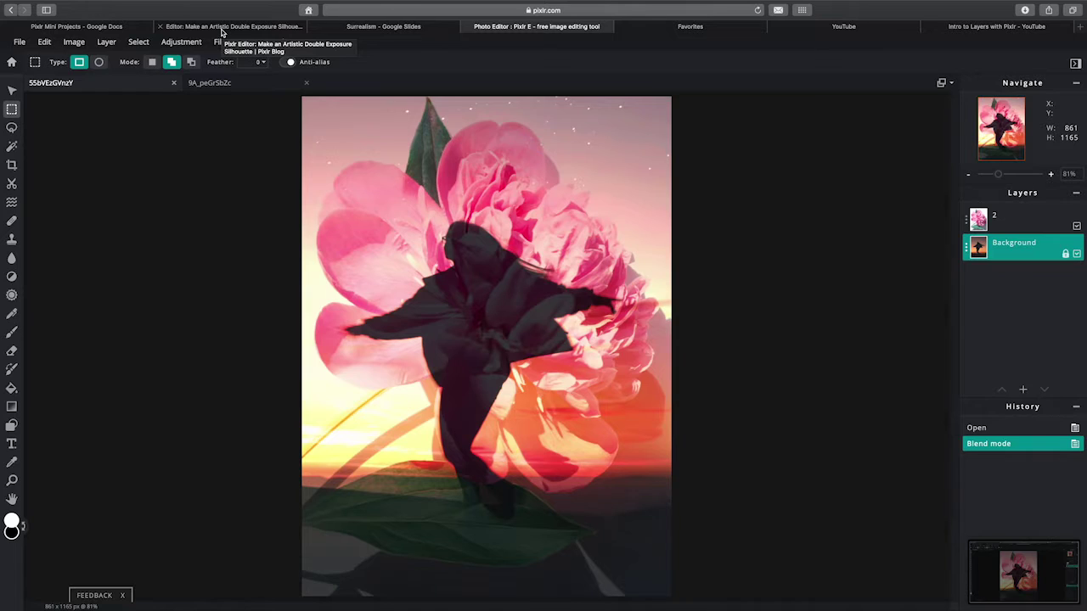
click(221, 32)
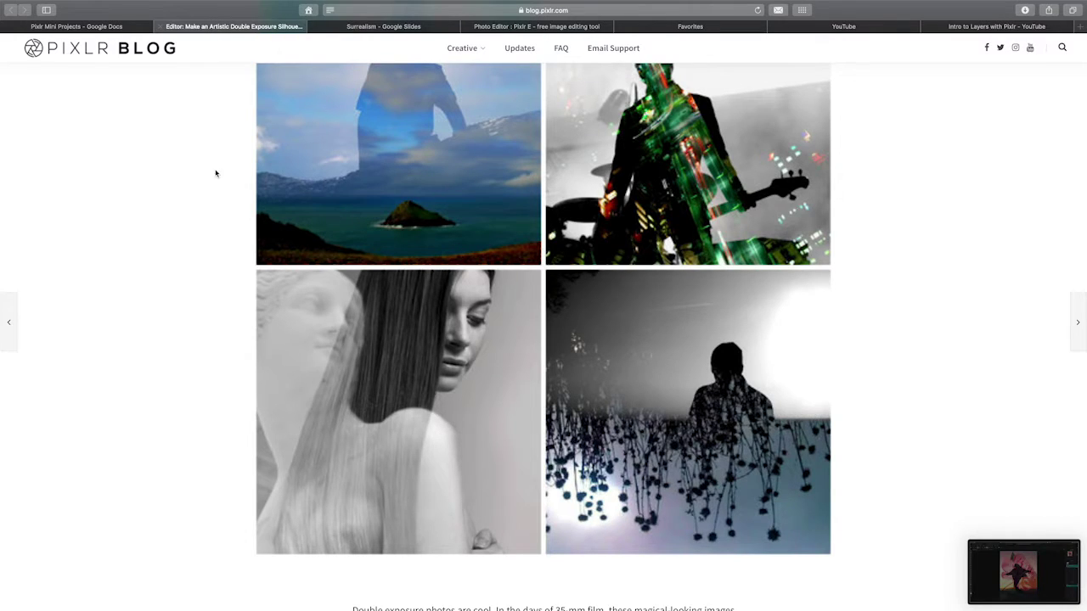
scroll(201, 213, up, 3)
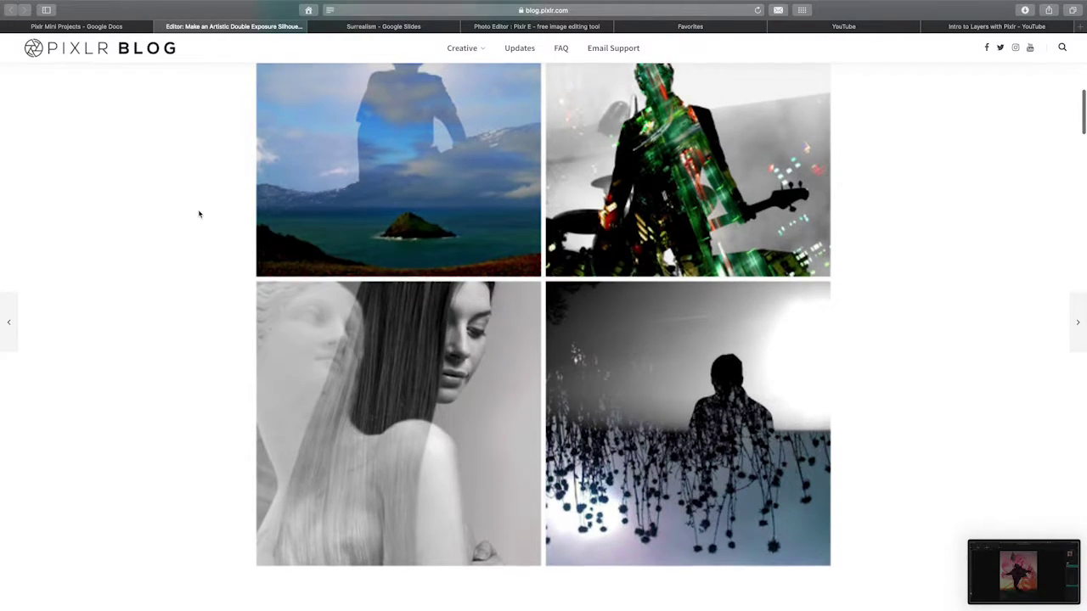
scroll(200, 214, up, 1)
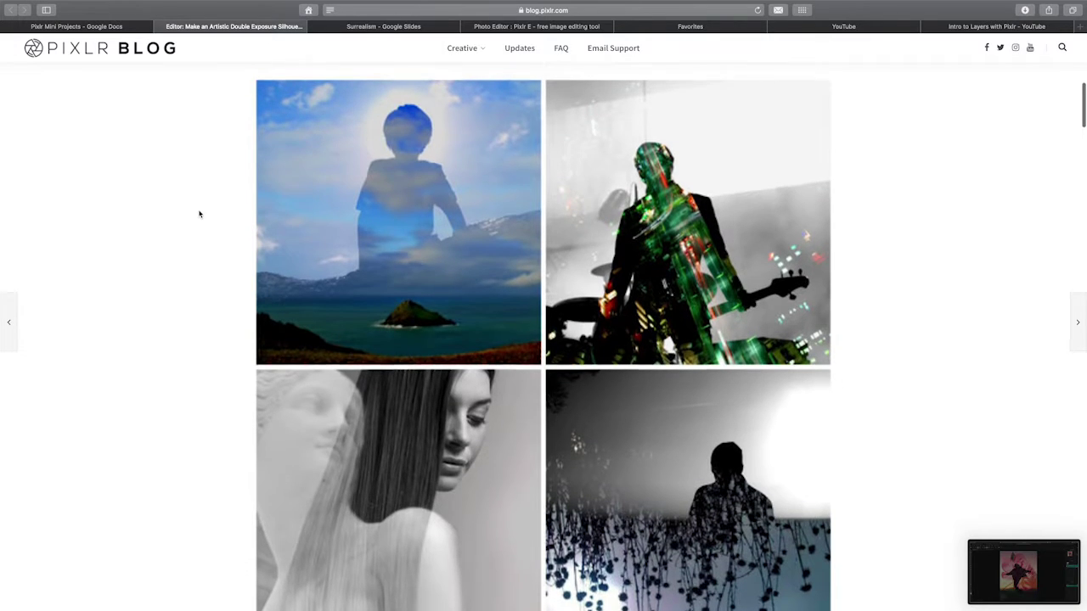
scroll(199, 214, down, 2)
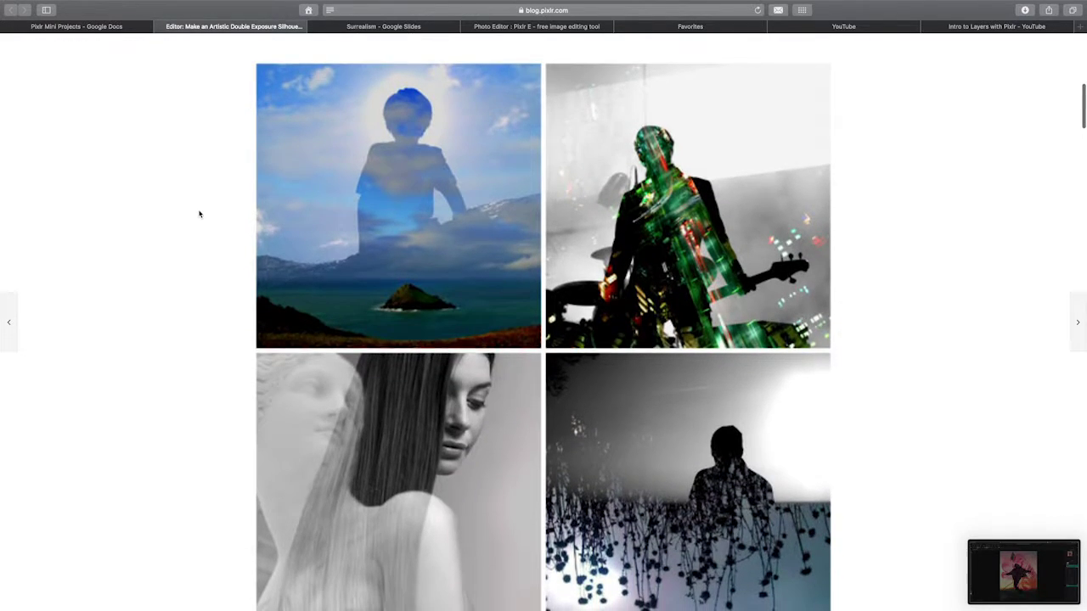
scroll(200, 213, down, 1)
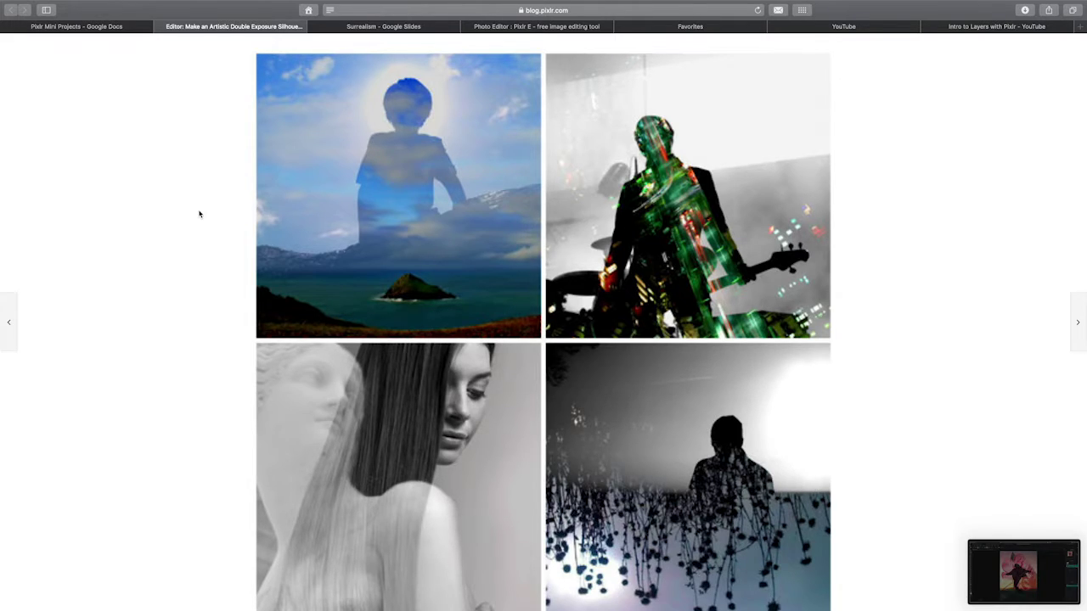
scroll(200, 214, down, 1)
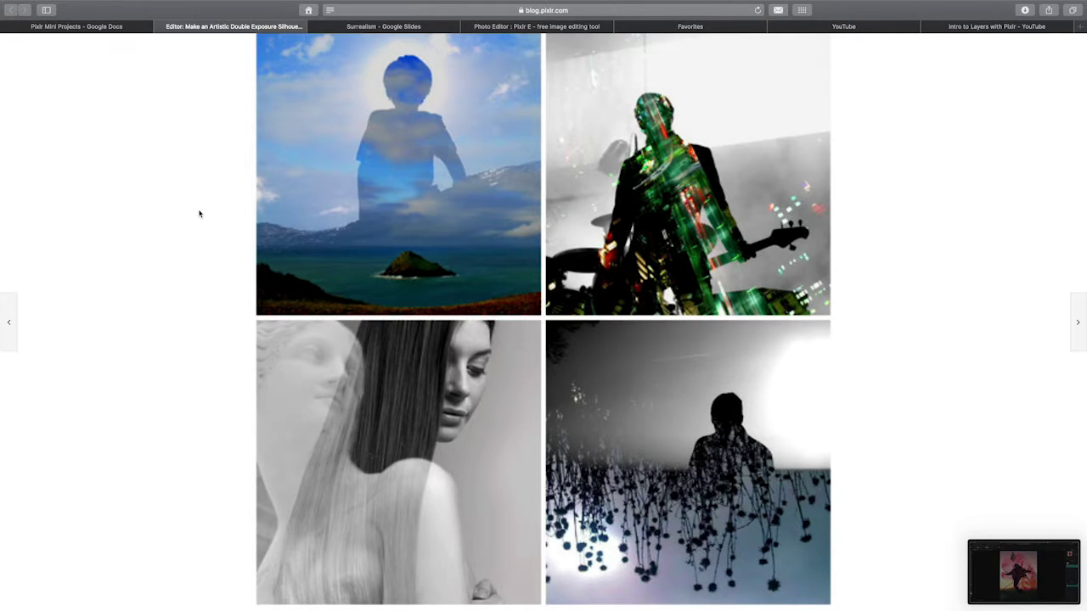
scroll(199, 213, down, 2)
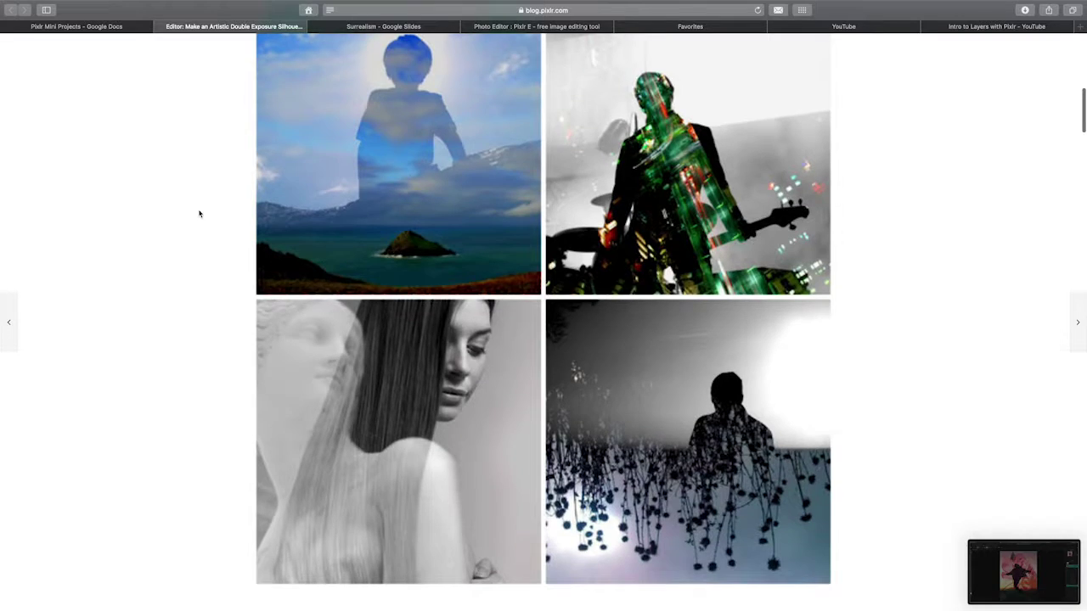
- Scroll the Pixlr Blog article to read Step 1 (silhouette) and Step 2 (secondary image)
scroll(200, 213, down, 5)
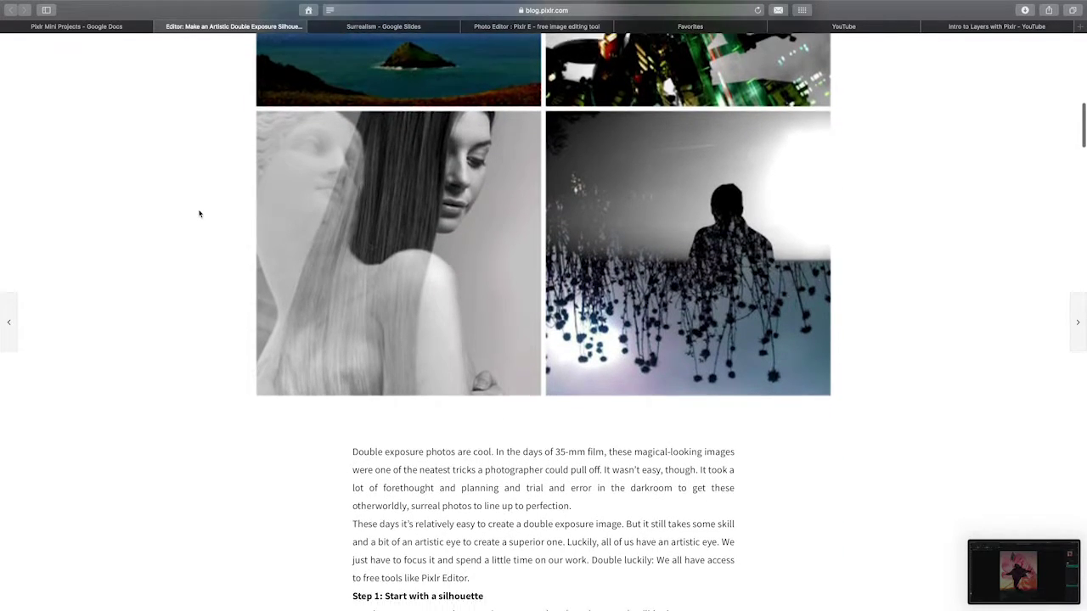
scroll(200, 213, down, 2)
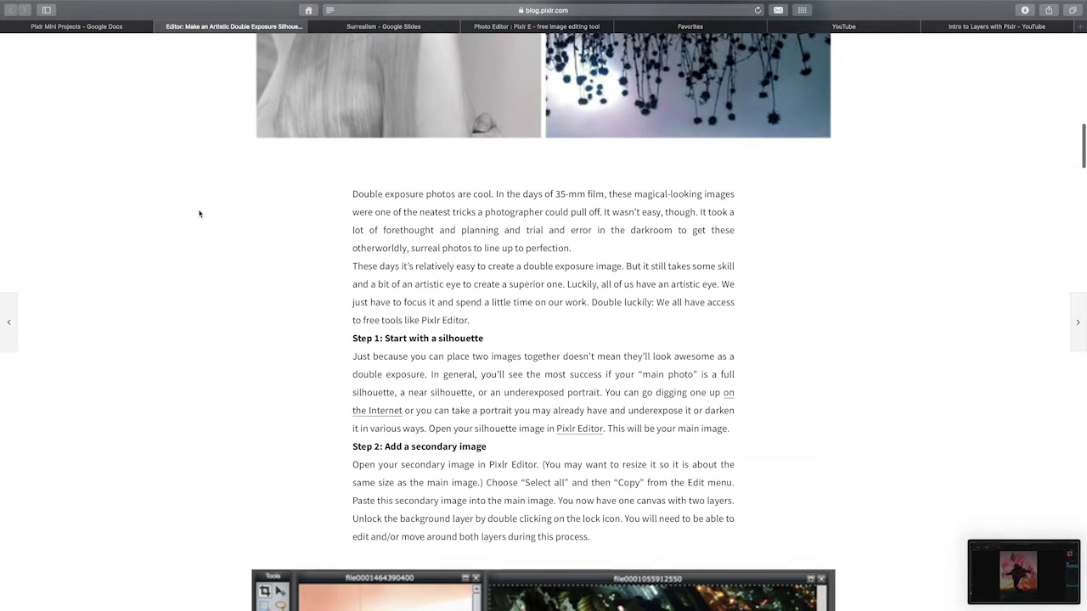
scroll(199, 213, down, 3)
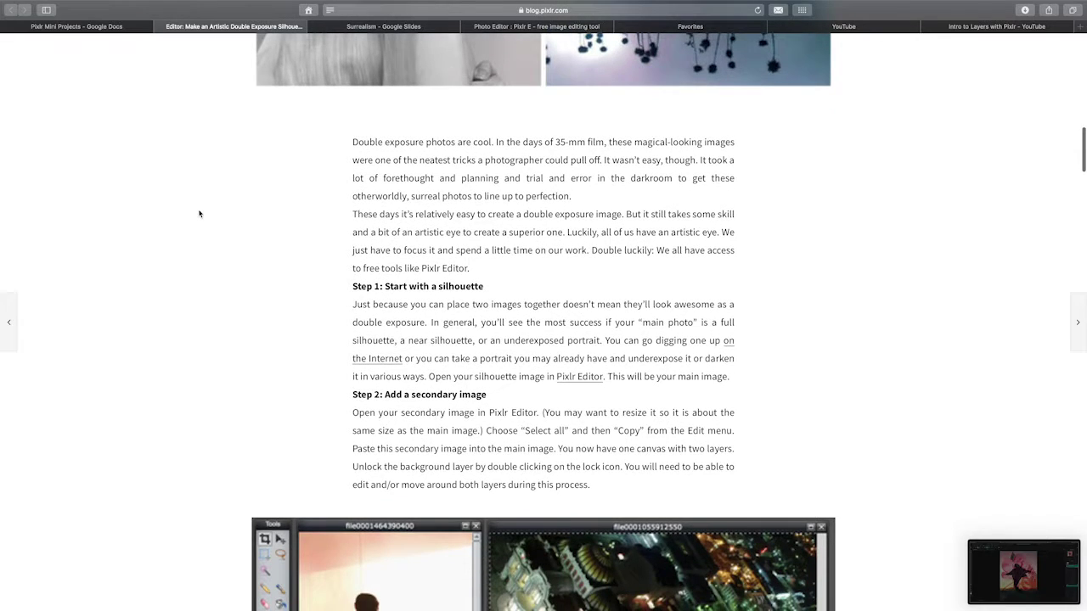
scroll(204, 213, down, 3)
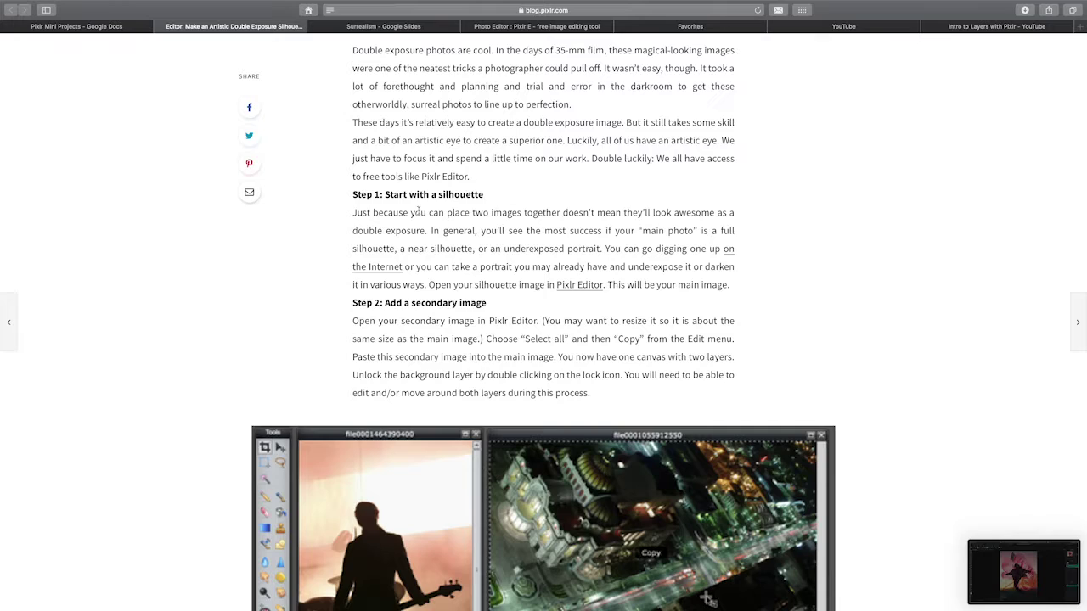
scroll(308, 237, down, 2)
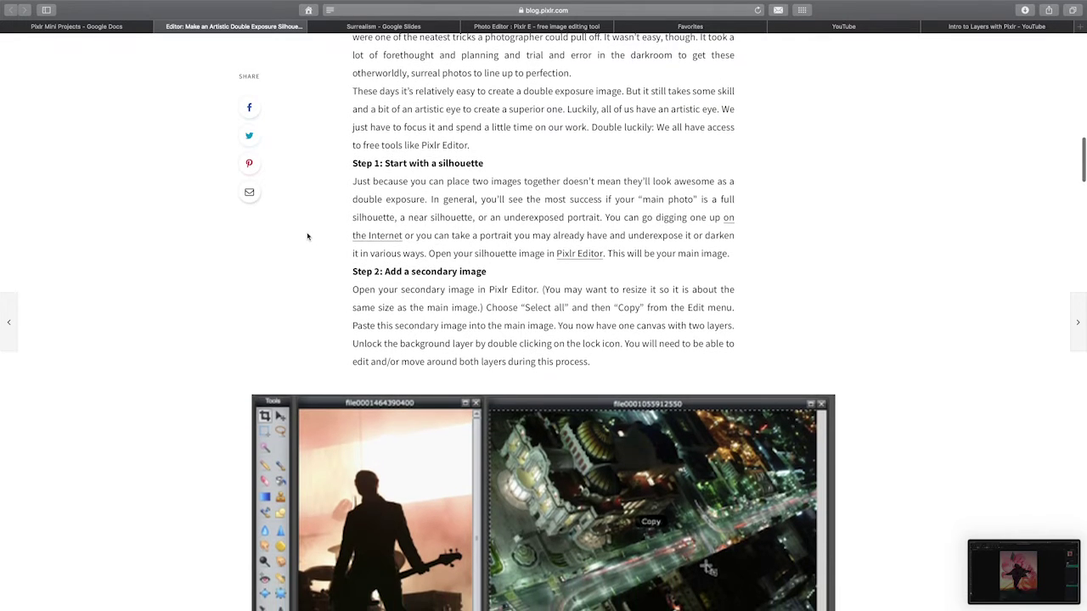
scroll(307, 237, down, 3)
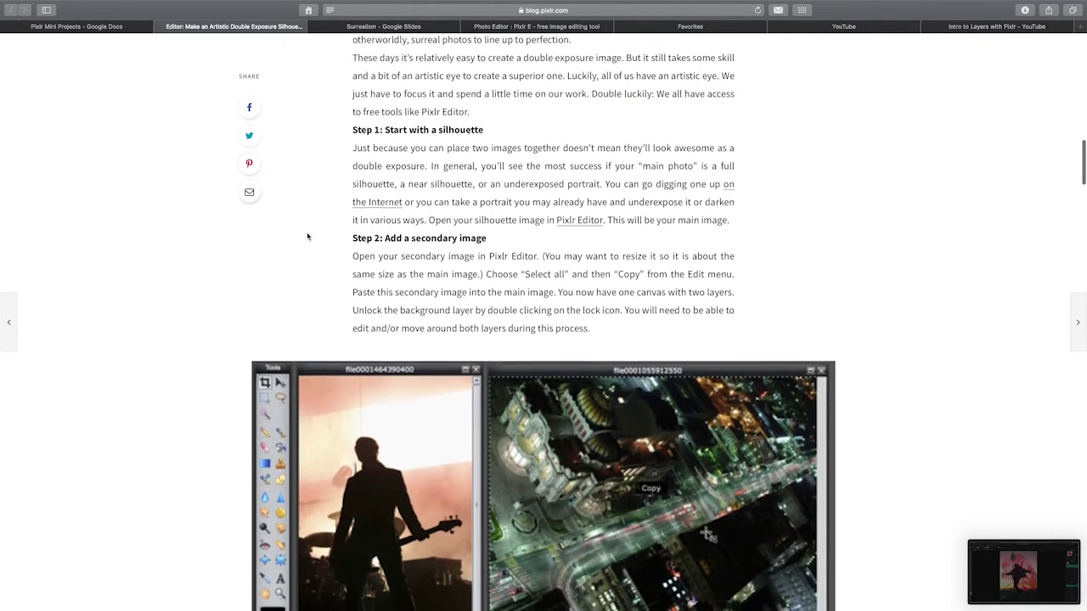
scroll(307, 237, down, 3)
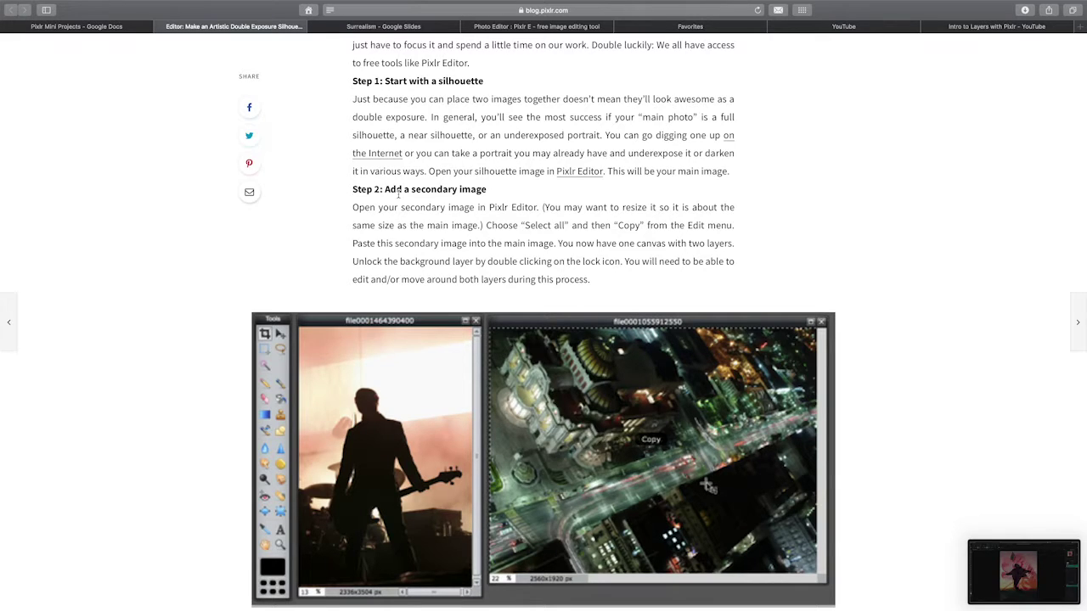
- Return to Pixlr E's start page and open Stock Search with its winter results
click(552, 27)
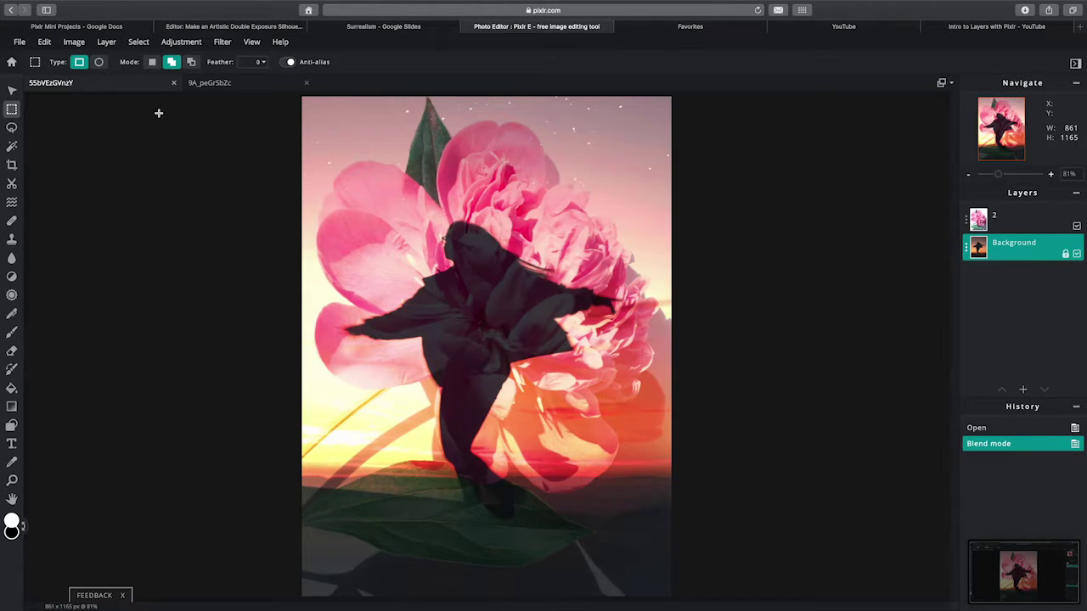
click(11, 62)
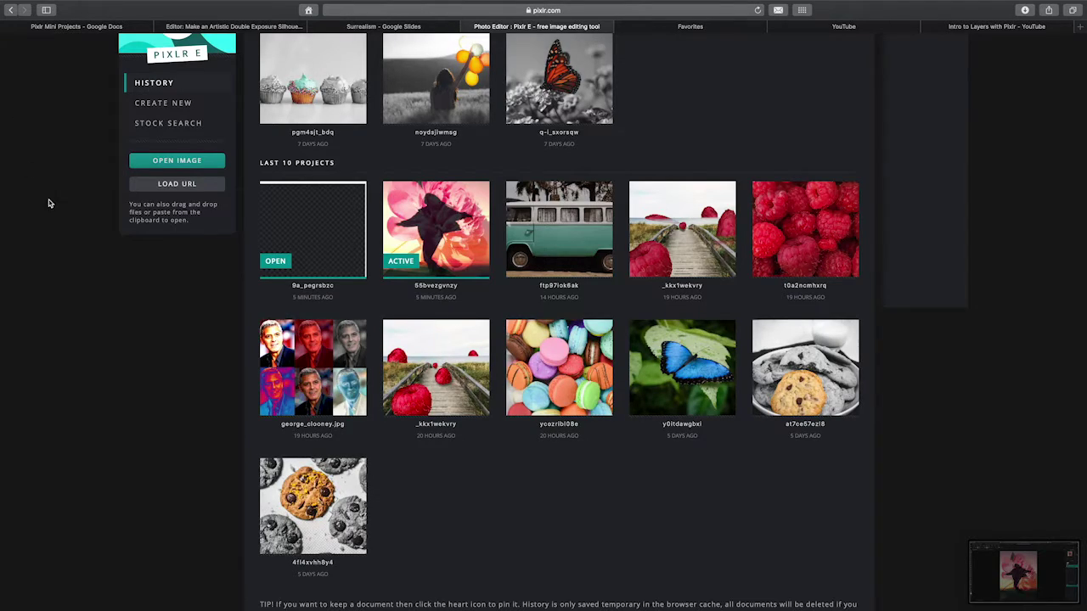
scroll(97, 268, up, 1)
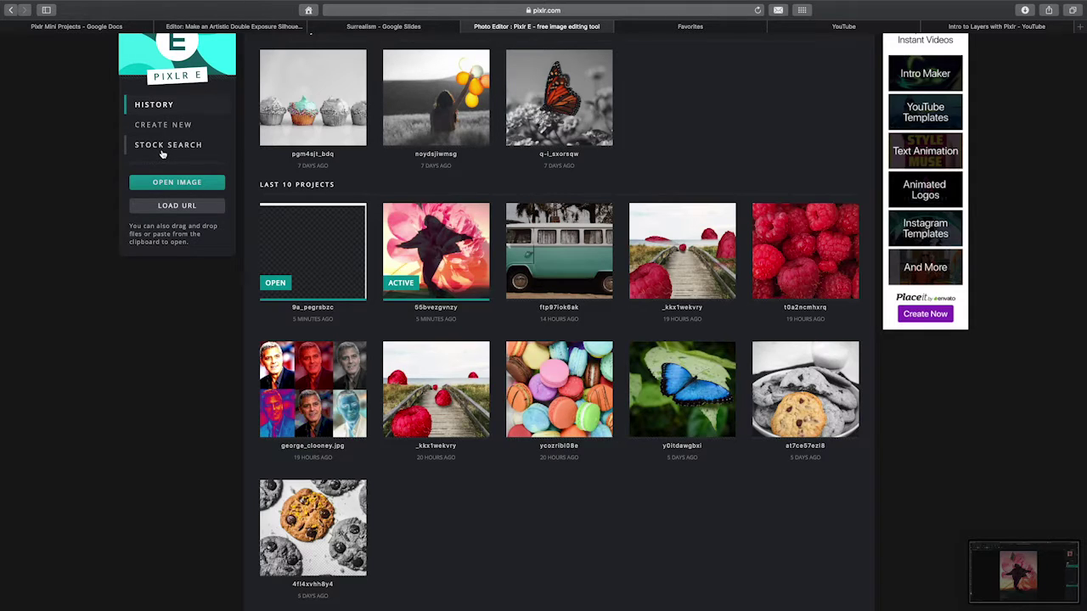
click(166, 145)
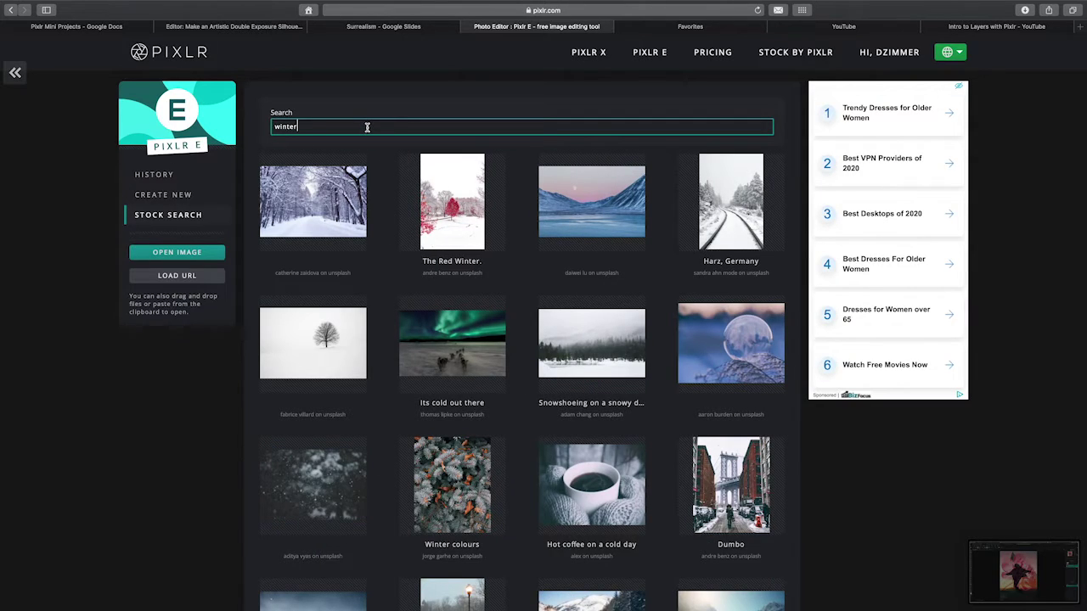
- Search the stock photos for 'silhouette of girl' and browse the results
click(366, 127)
key(BackSpace)
key(BackSpace)
key(BackSpace)
key(BackSpace)
key(BackSpace)
key(BackSpace)
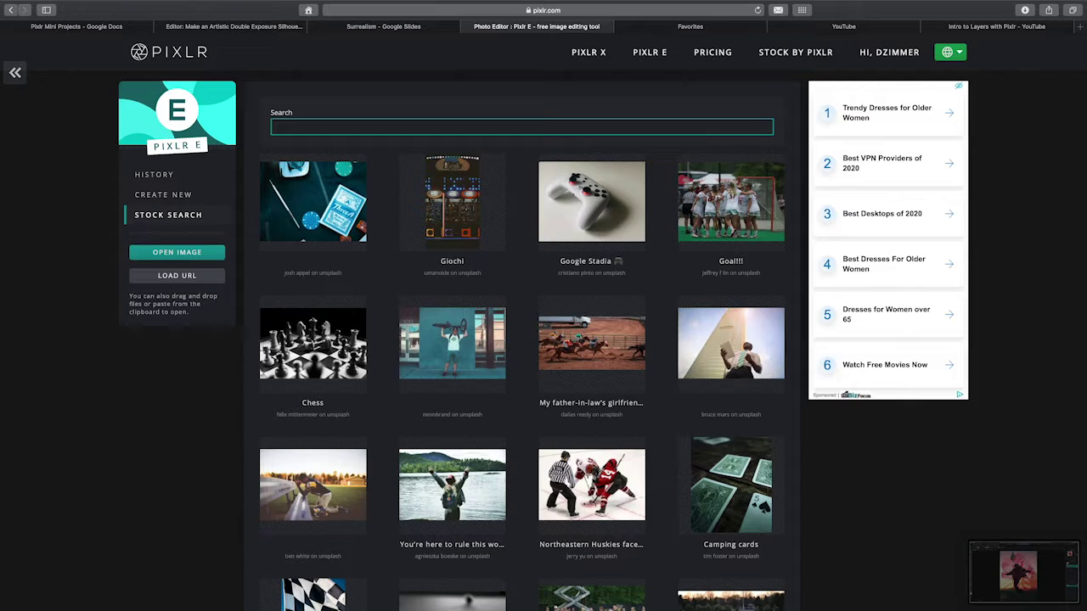
text(silho)
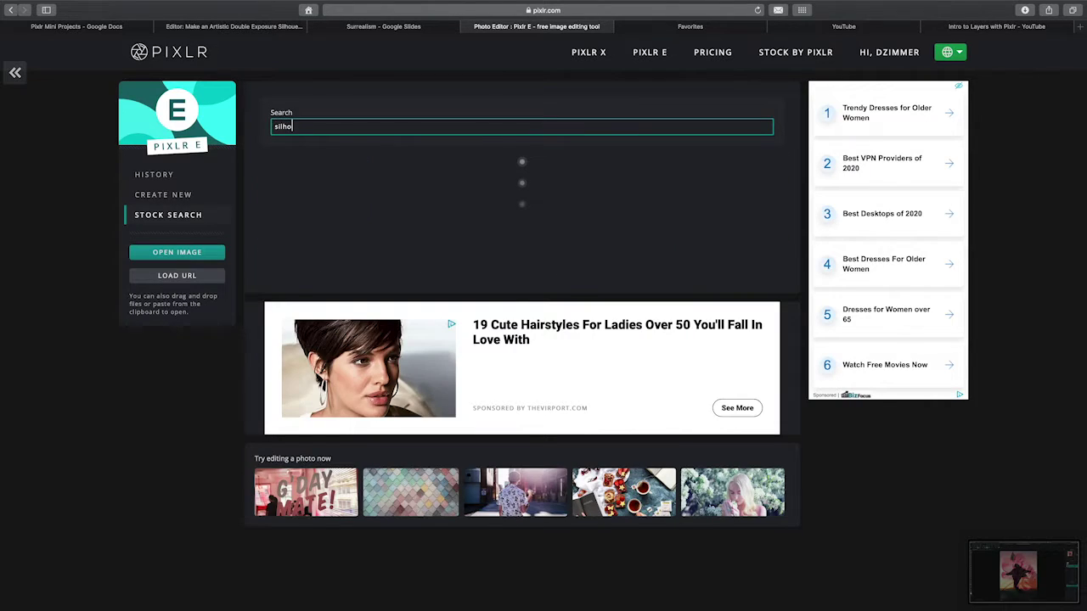
text(uette of girl)
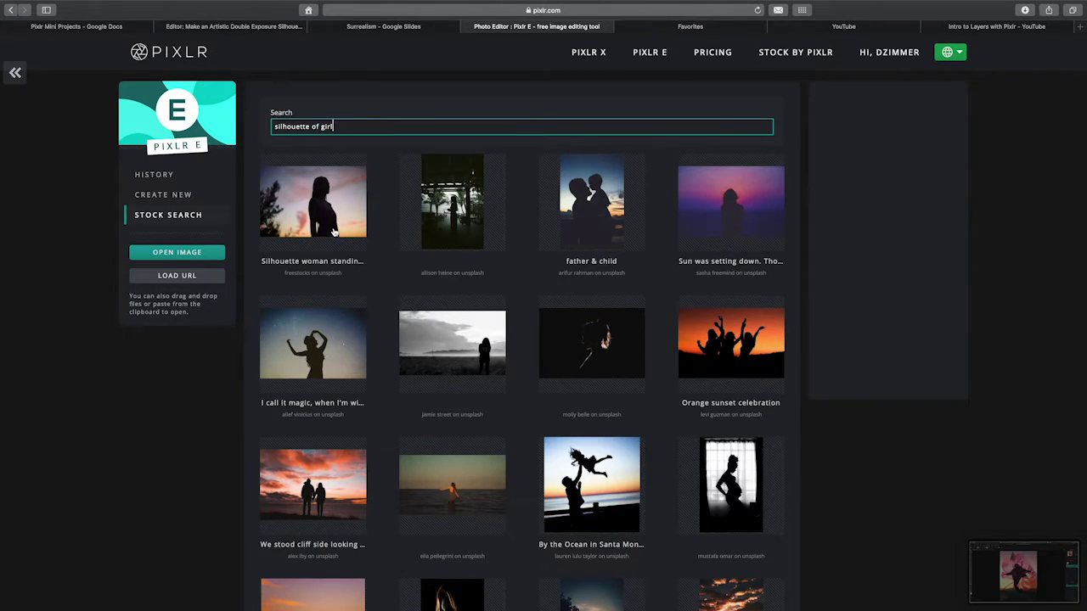
scroll(333, 233, down, 2)
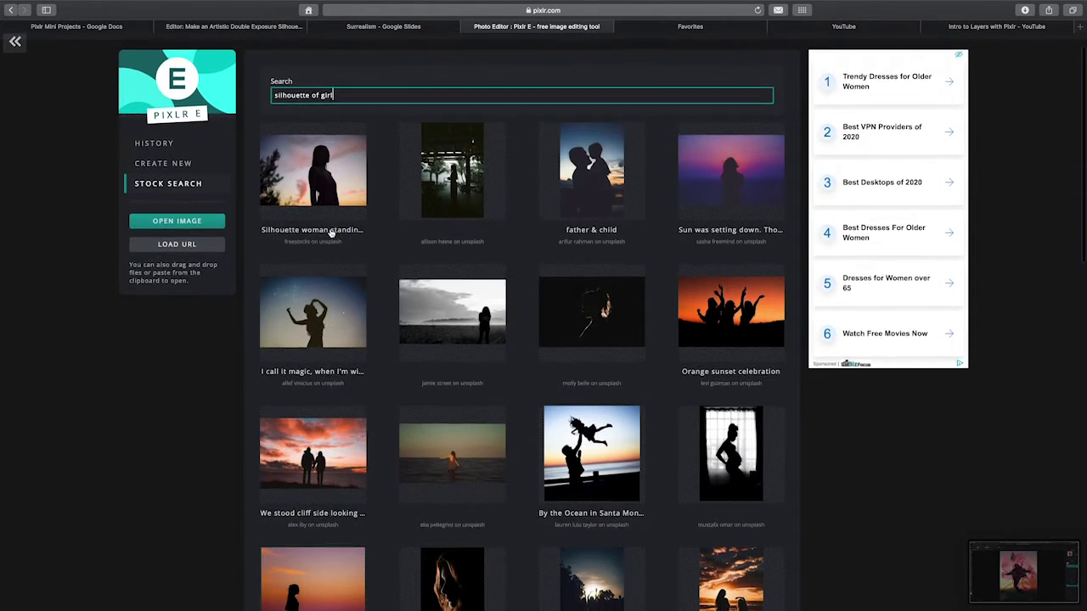
scroll(332, 233, down, 3)
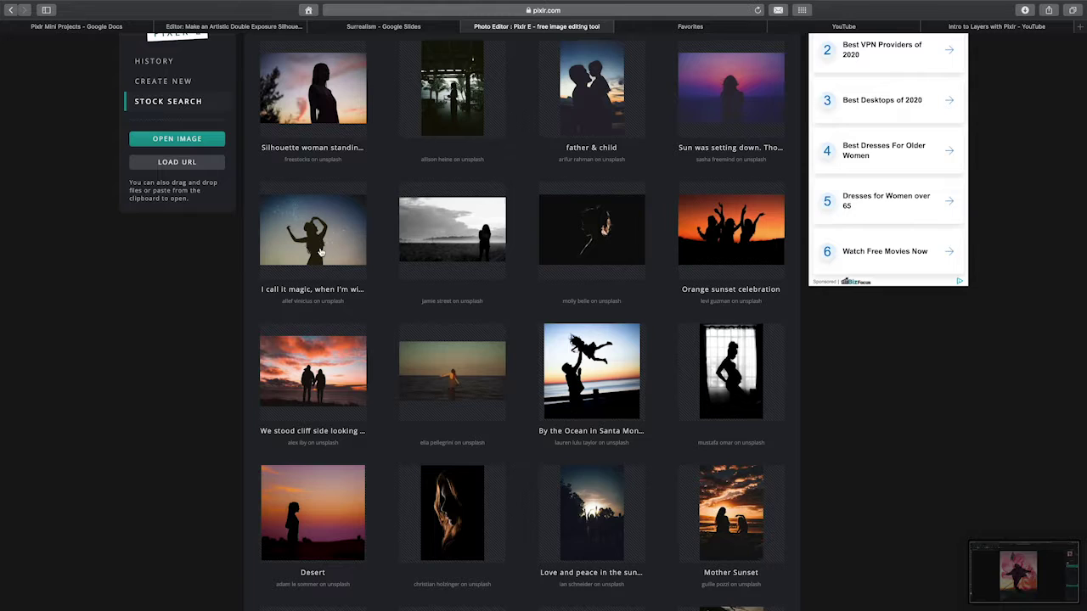
scroll(348, 253, down, 1)
scroll(347, 253, down, 8)
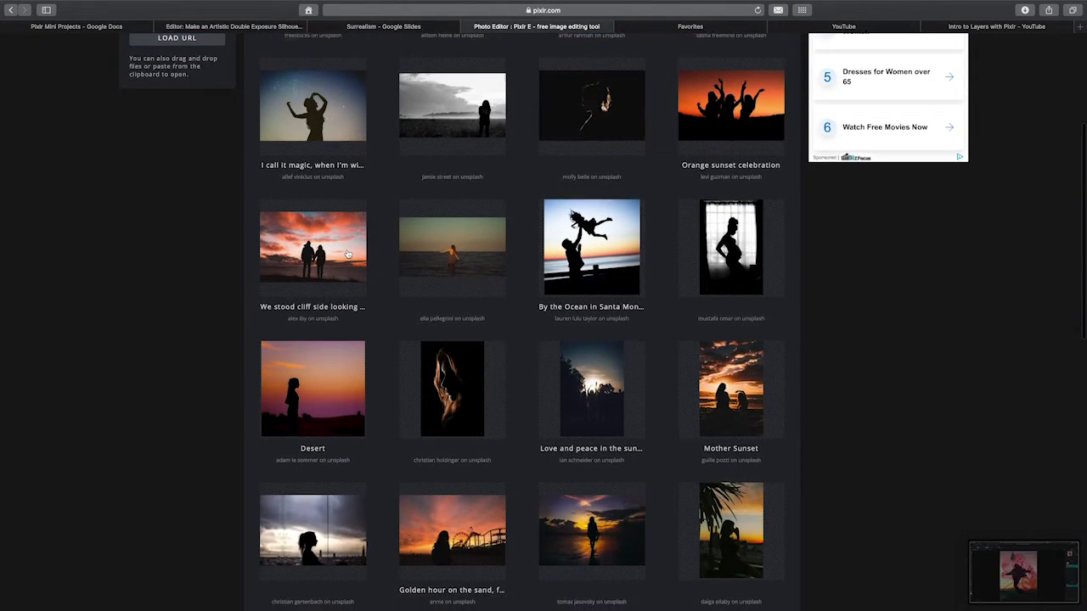
scroll(347, 253, down, 7)
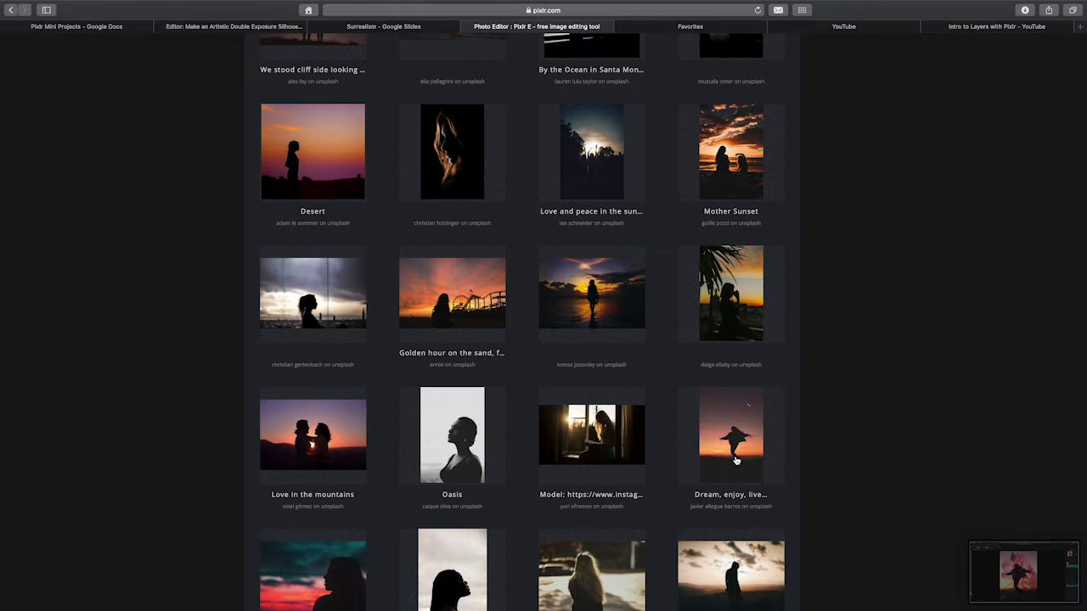
scroll(545, 442, down, 1)
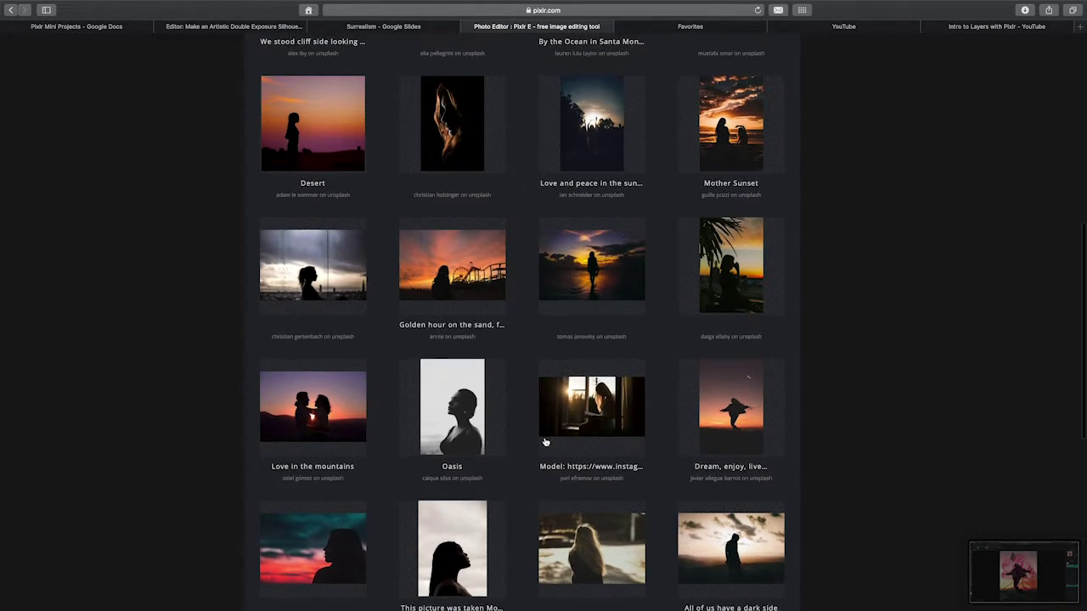
scroll(545, 442, up, 12)
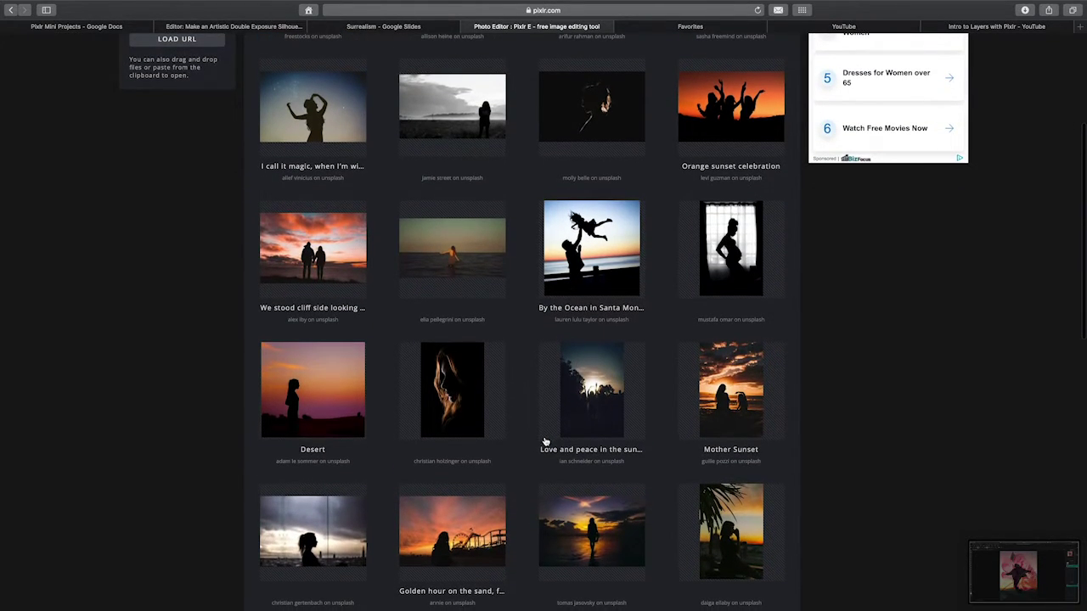
- Open the 'I call it magic' silhouette stock photo resized to 1920×1280
click(317, 129)
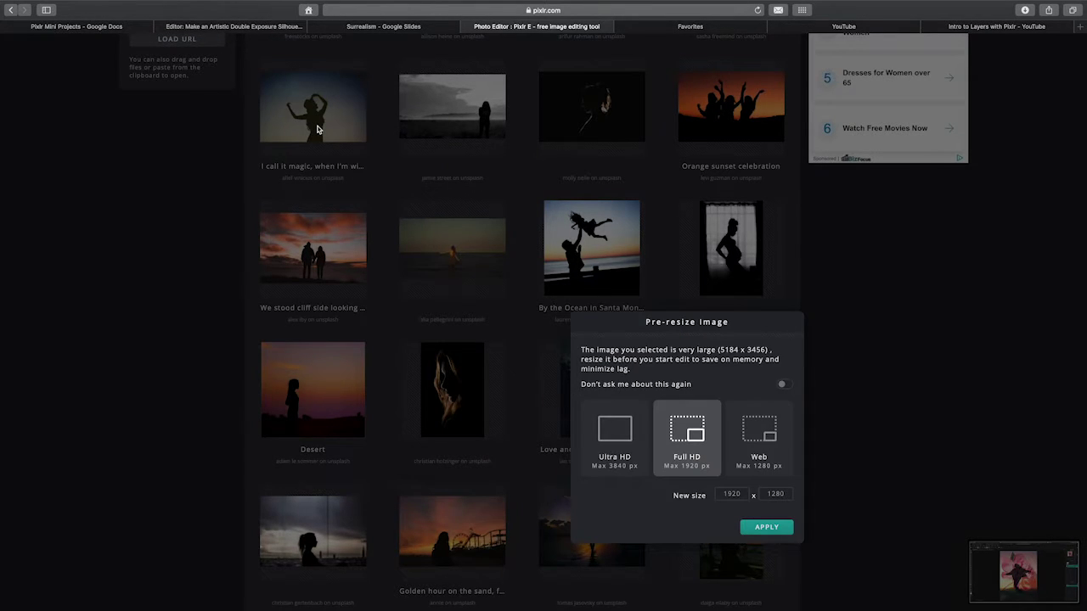
click(766, 528)
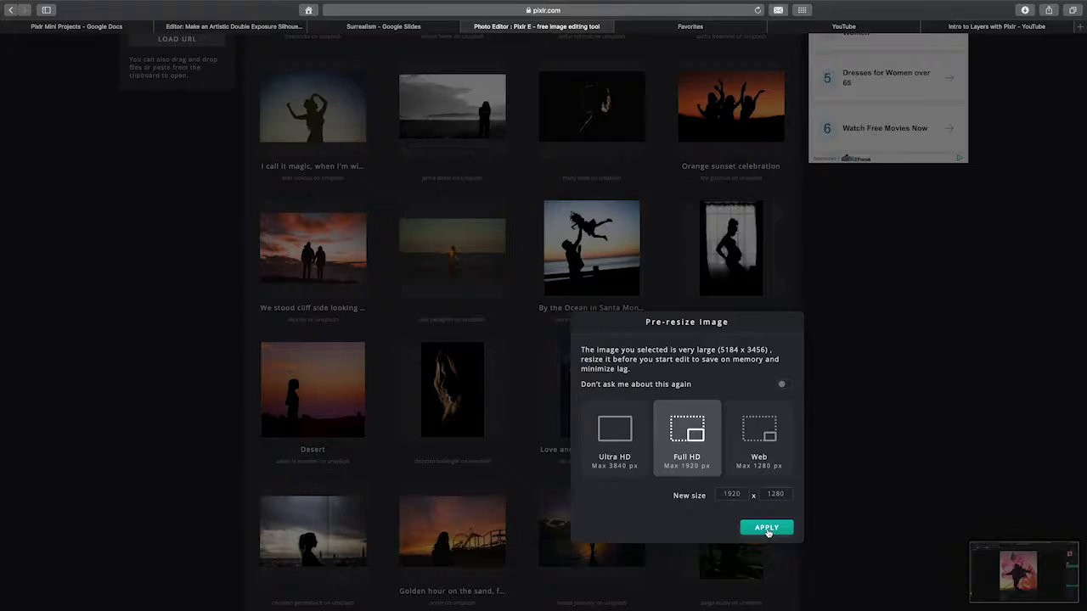
scroll(526, 441, down, 5)
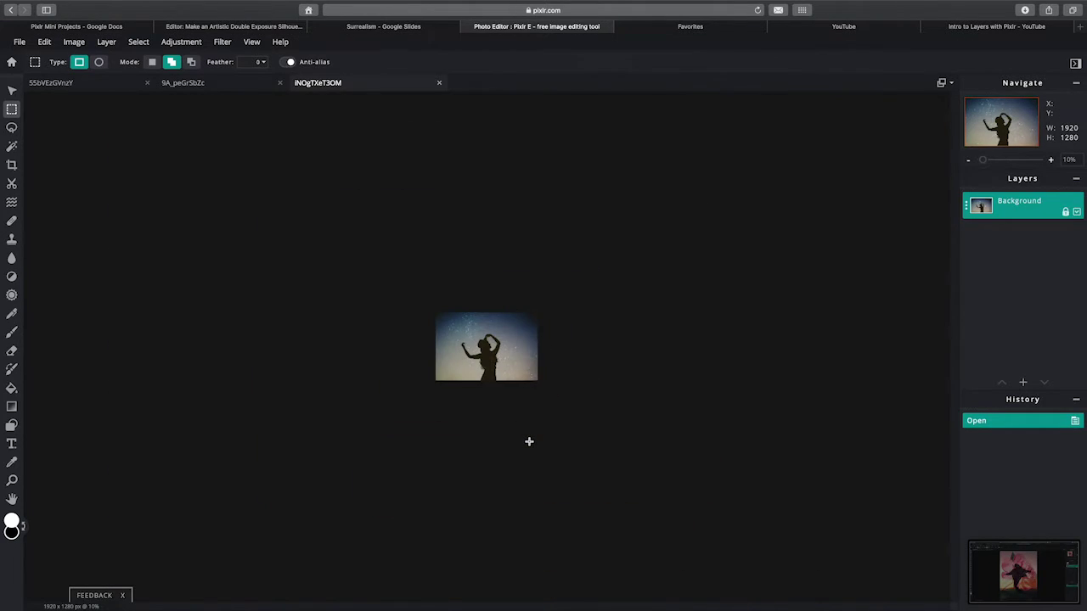
scroll(528, 442, up, 4)
scroll(531, 444, down, 4)
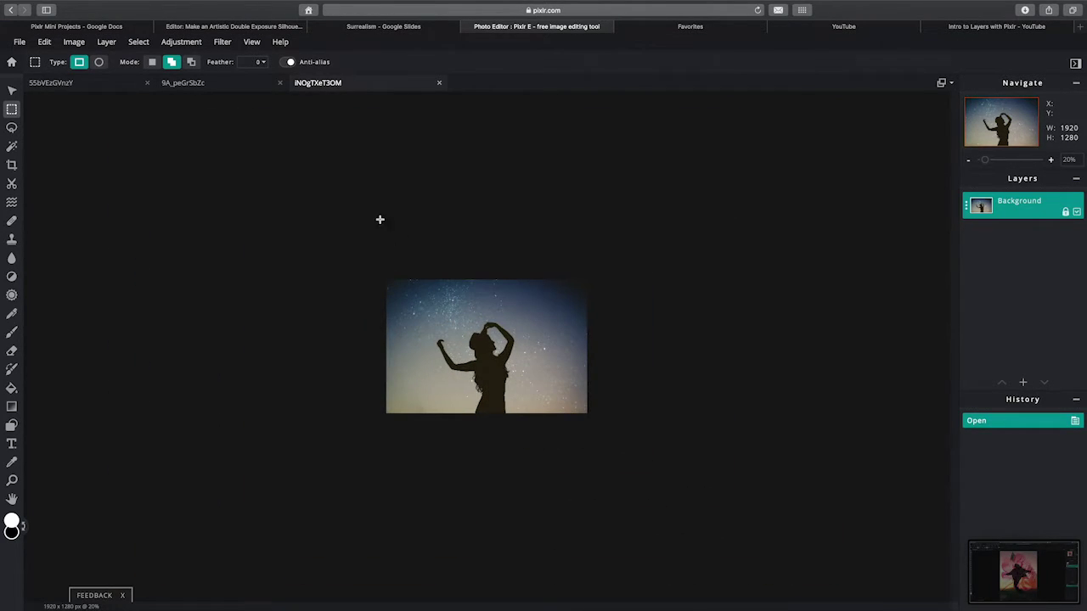
- Switch to the plain peony photo document after glancing at the tutorial's Step 2
click(59, 84)
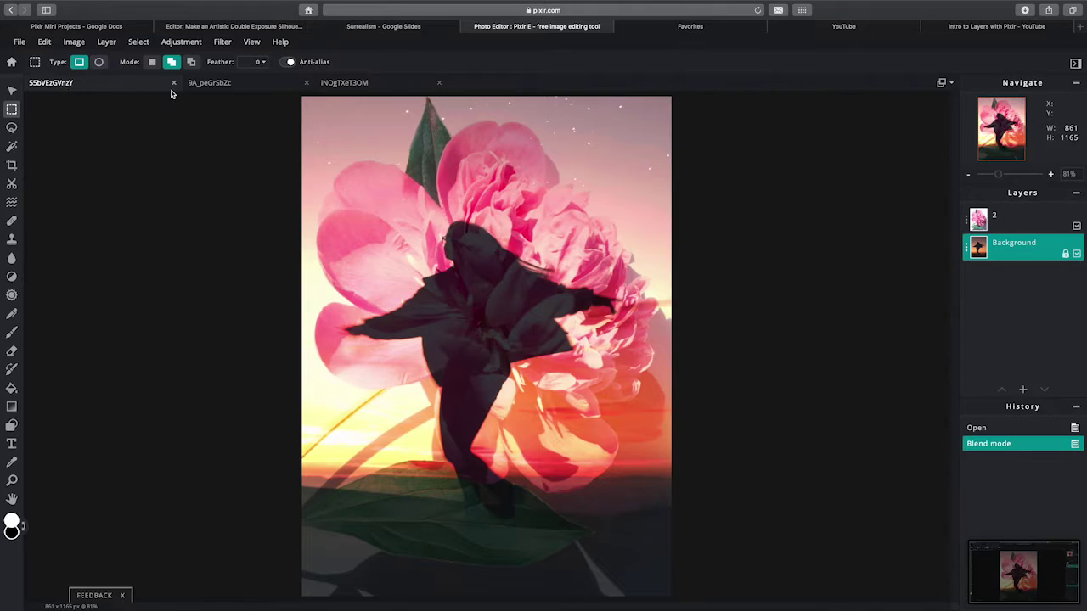
click(214, 88)
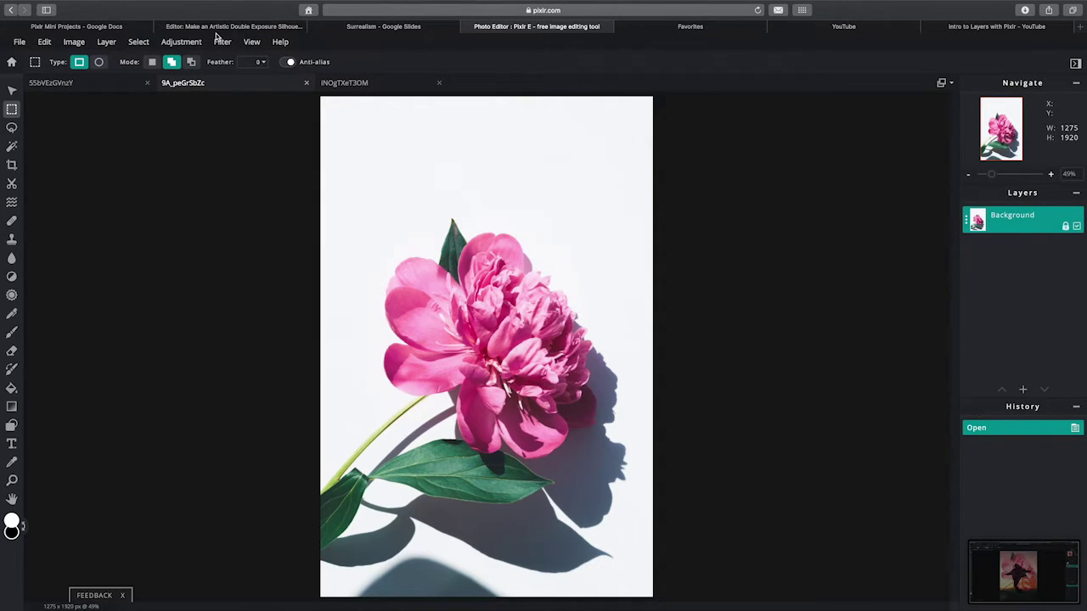
click(221, 26)
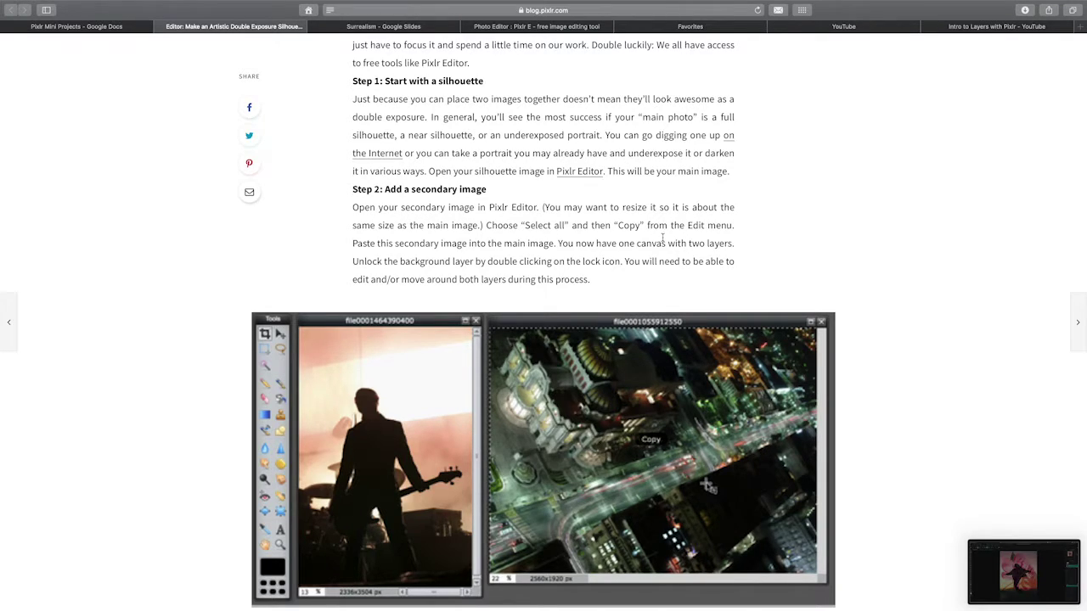
click(516, 26)
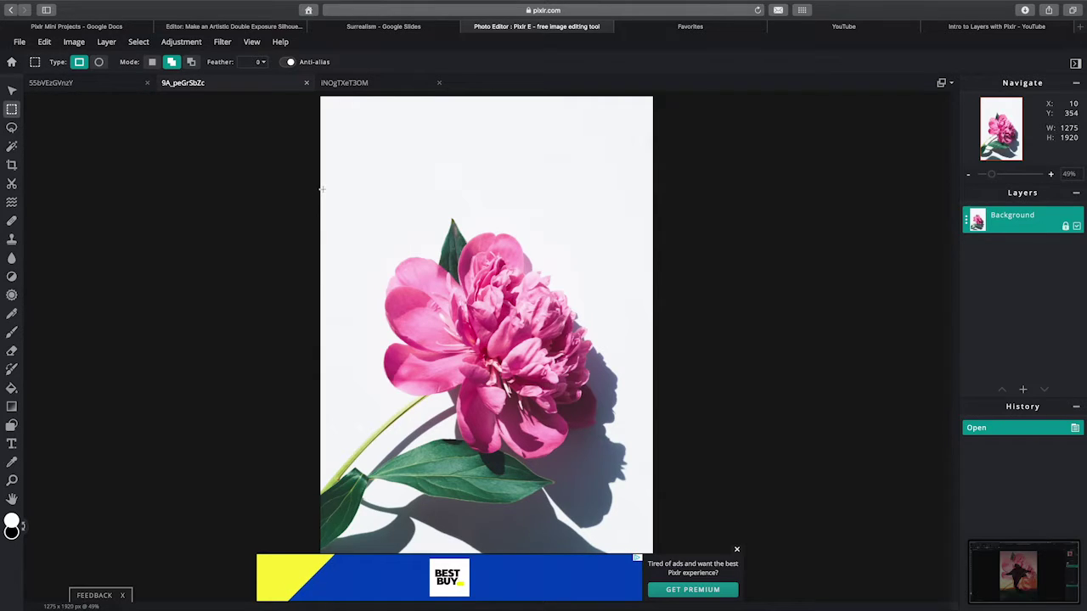
- Dismiss the advert over the canvas, select all, browse the Edit menu, then deselect
click(737, 550)
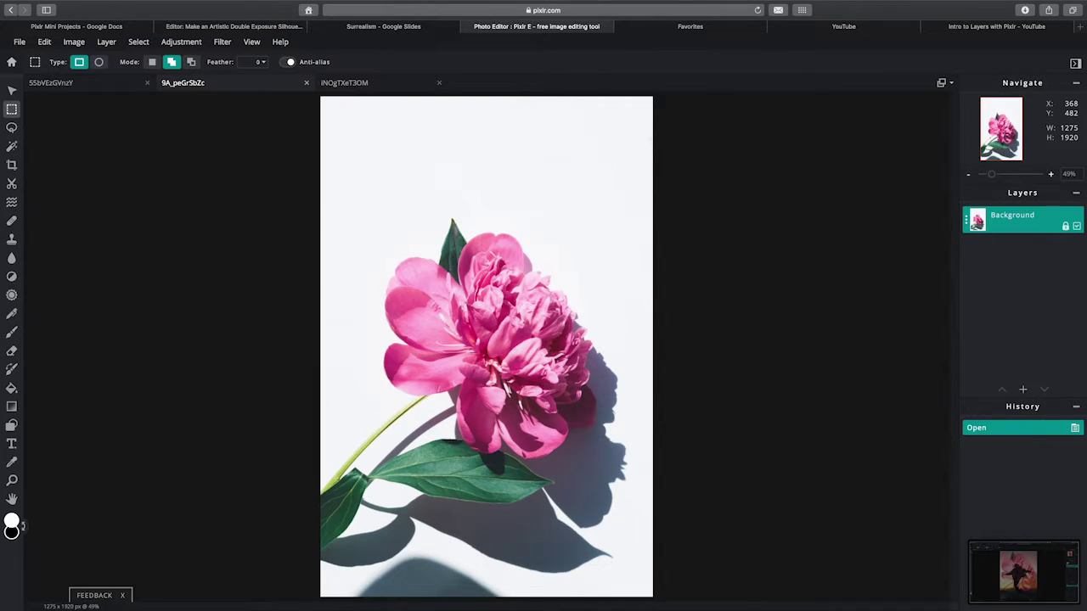
key(ctrl+a)
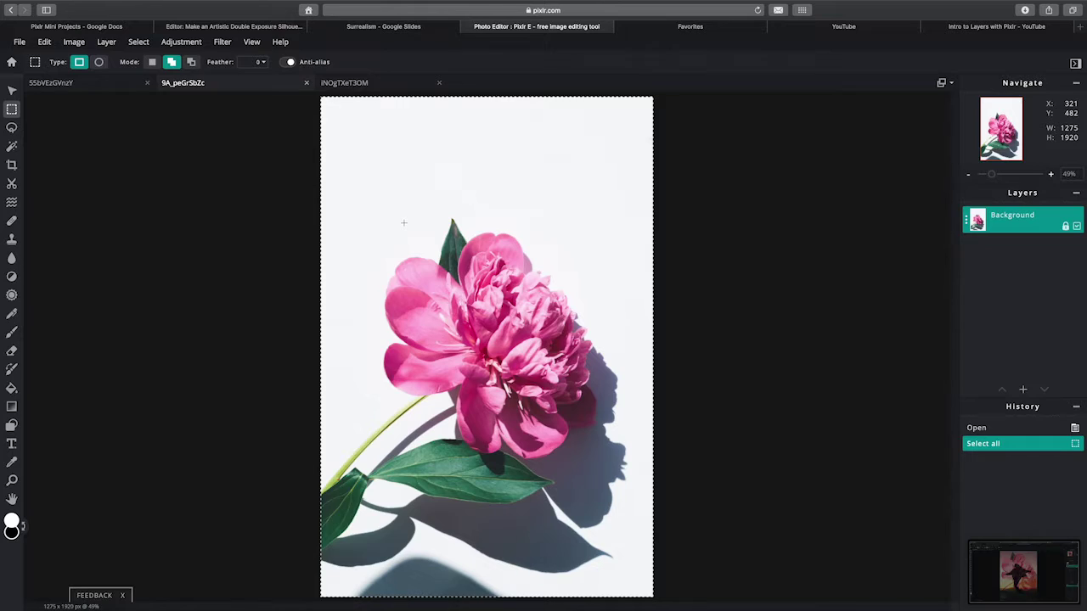
click(43, 43)
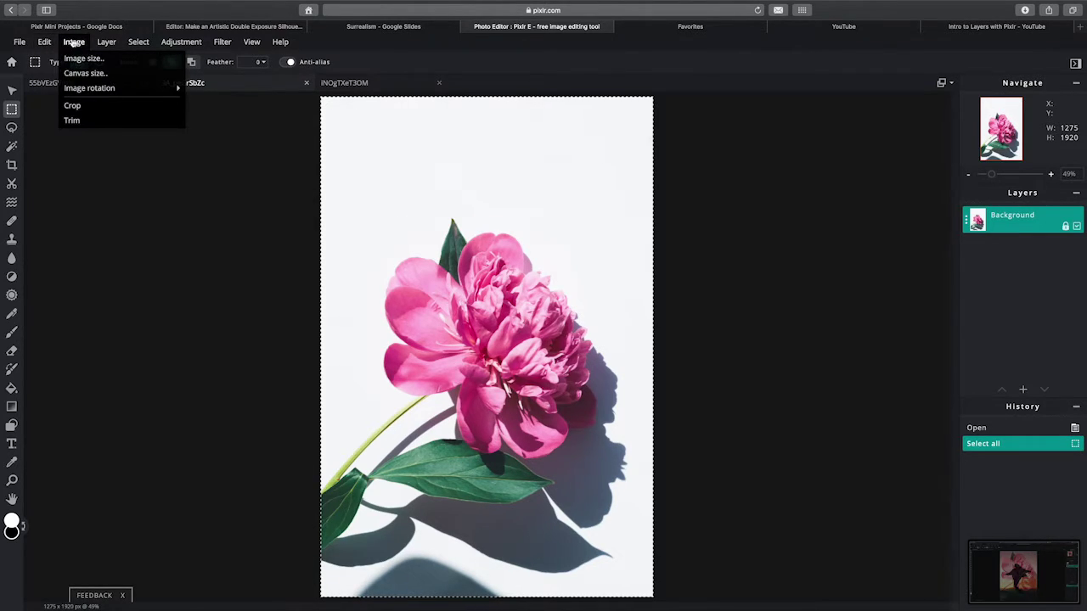
mouse_move(110, 43)
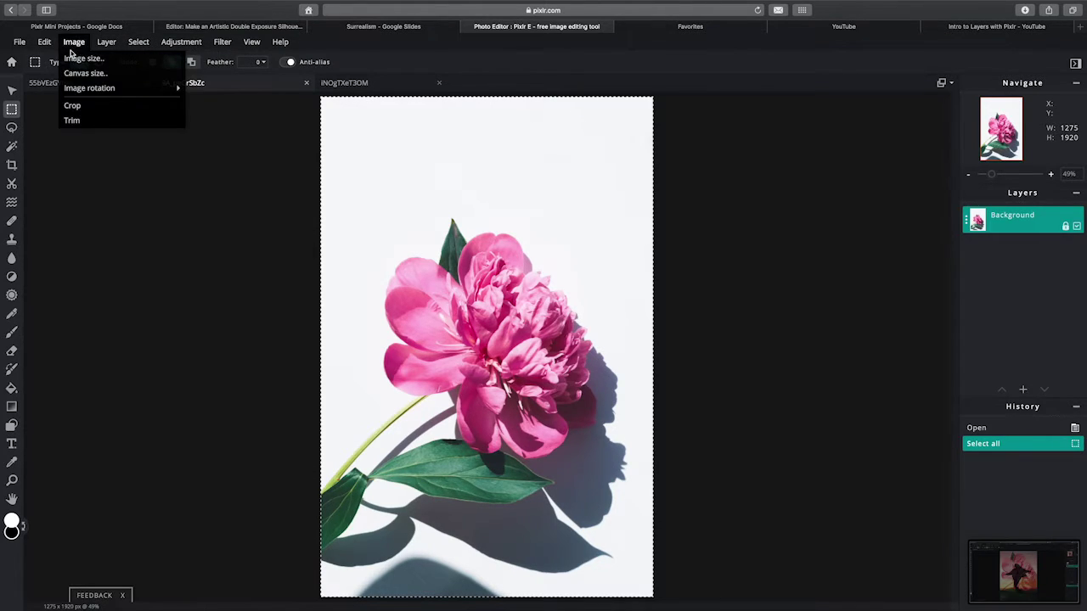
mouse_move(42, 42)
mouse_move(12, 50)
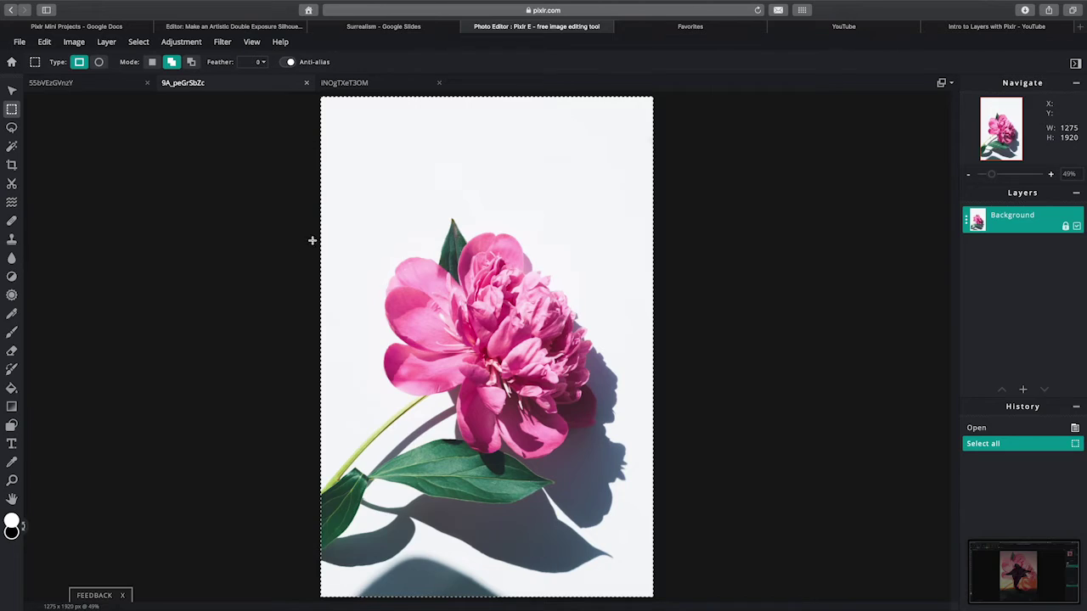
click(246, 214)
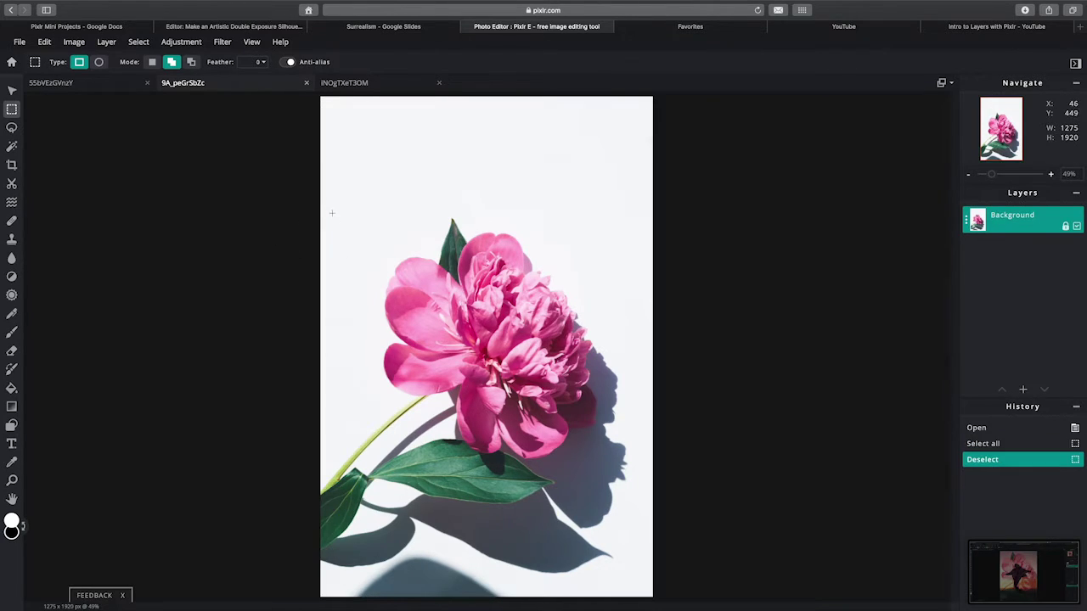
- Try square marquee selections on the peony and zoom out to see the whole image
drag(319, 200, 608, 543)
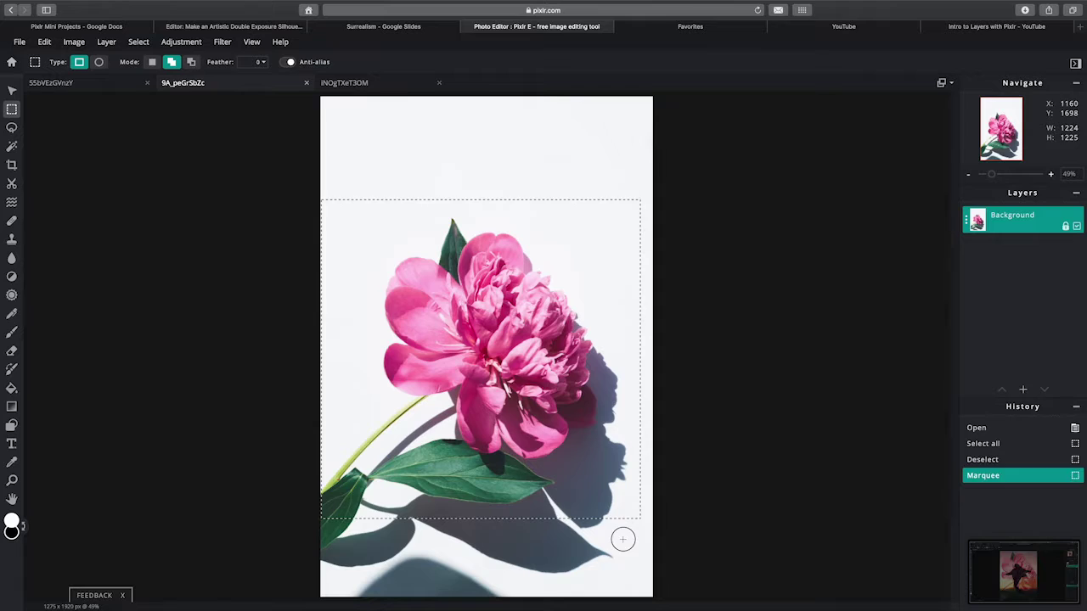
click(623, 536)
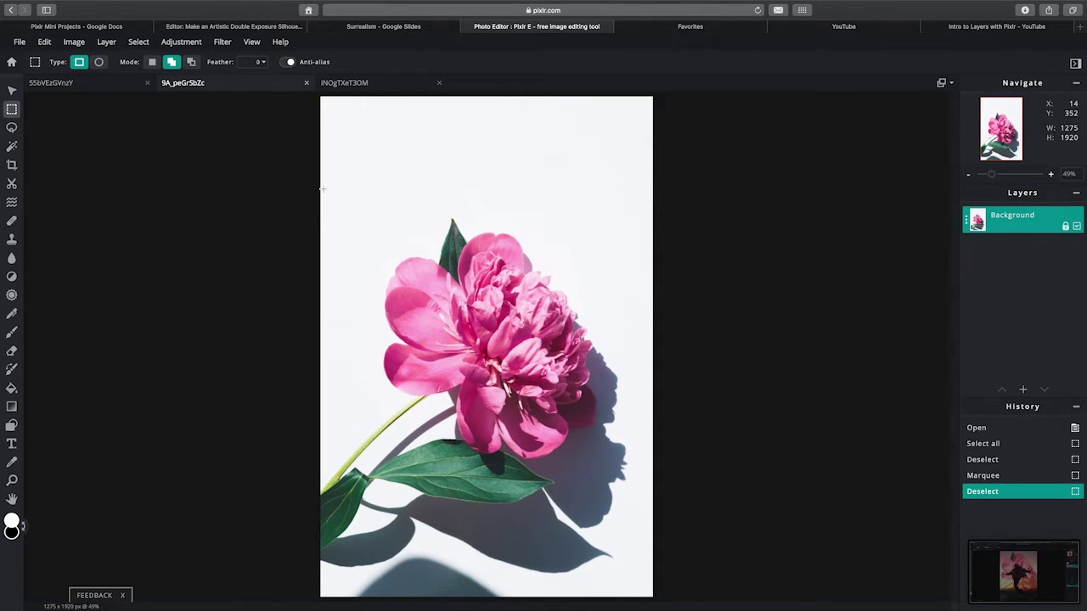
drag(320, 196, 263, 224)
click(12, 90)
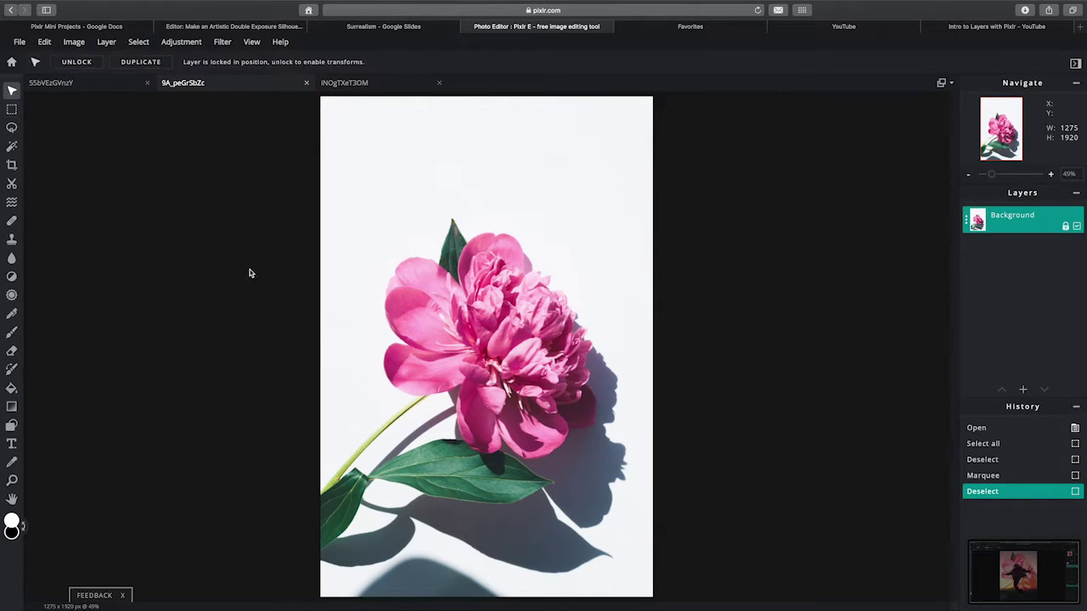
key(ctrl+minus)
key(ctrl+minus)
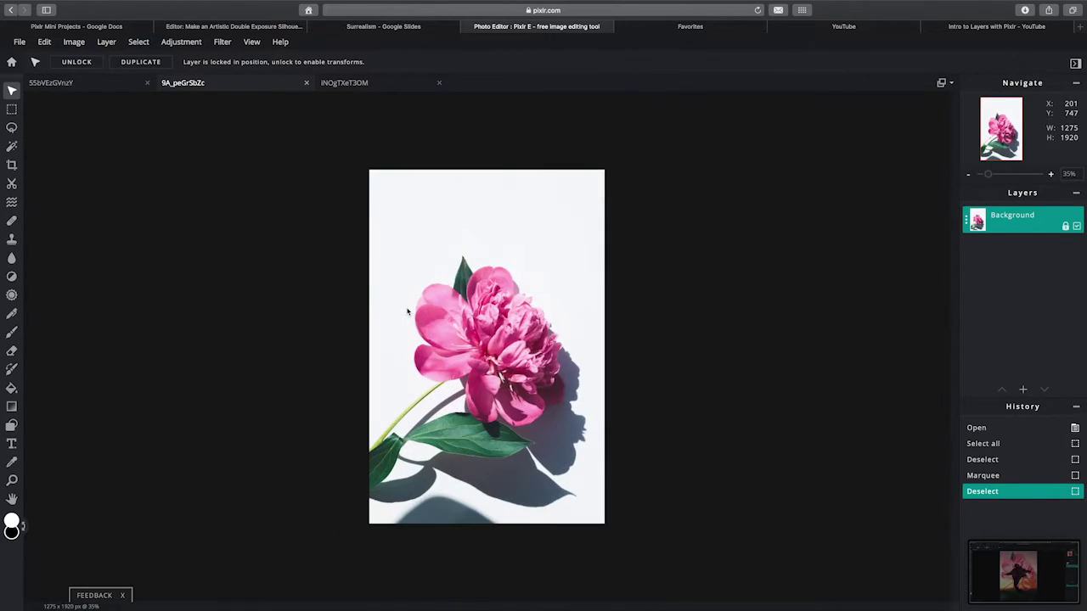
click(12, 109)
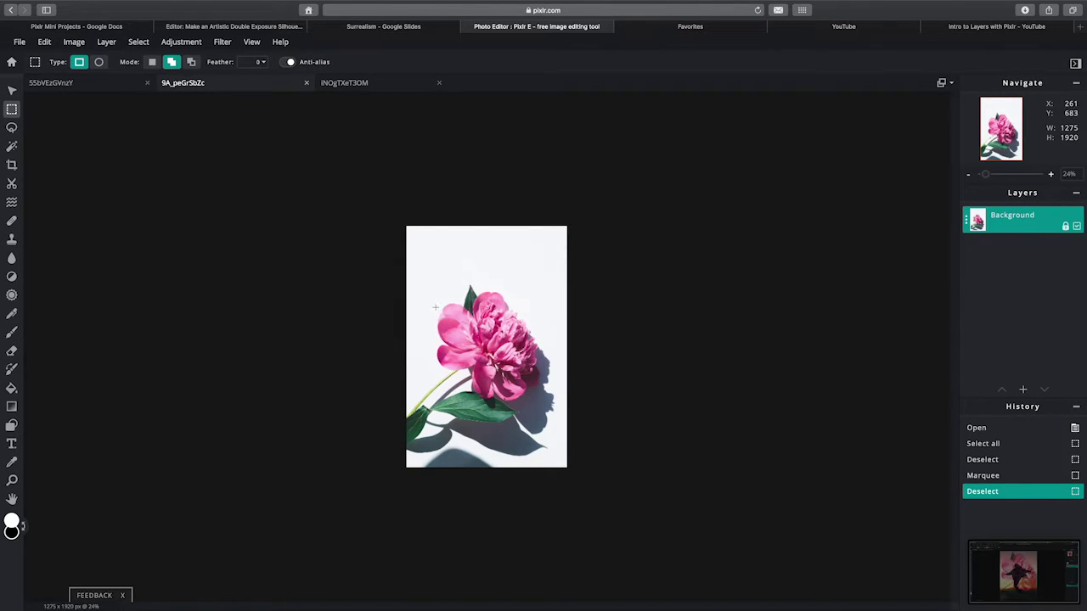
- Try rectangles around the flower, then select and copy the entire peony image
drag(406, 275, 566, 468)
scroll(565, 468, up, 1)
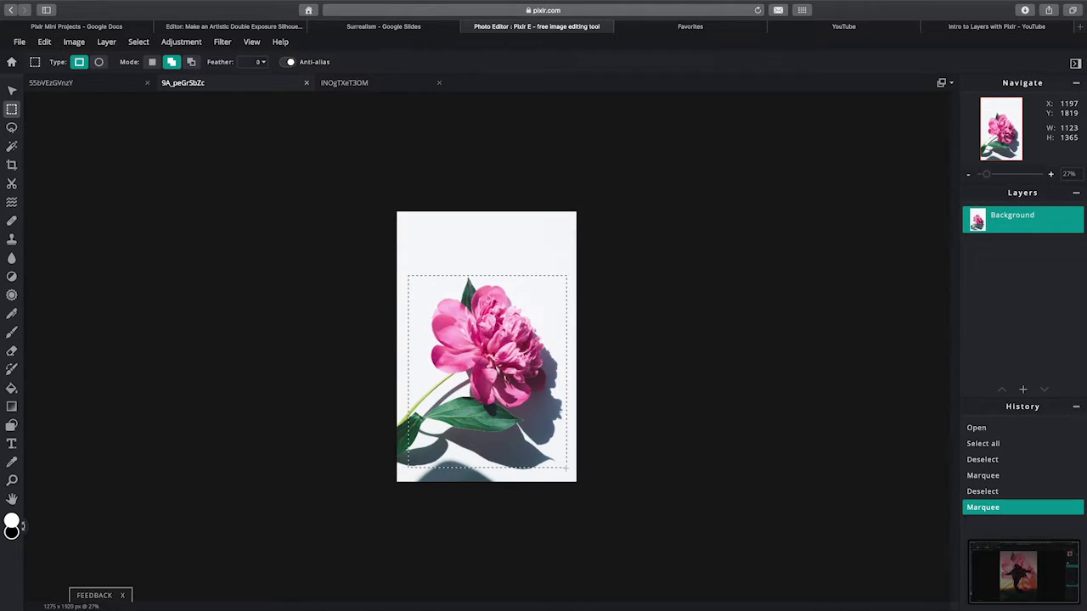
key(ctrl+d)
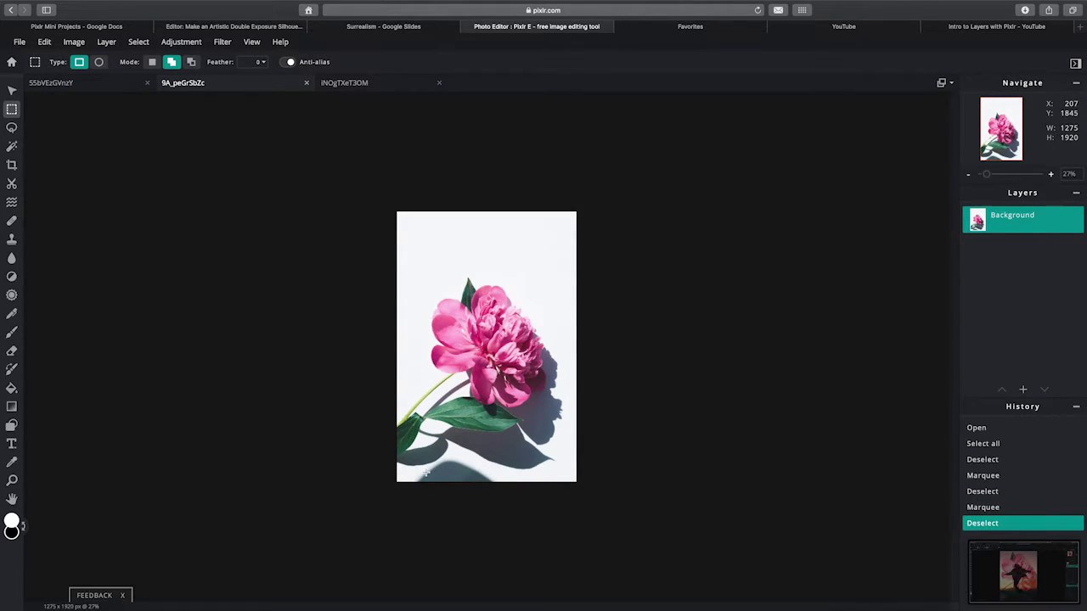
drag(393, 264, 574, 483)
scroll(574, 482, up, 5)
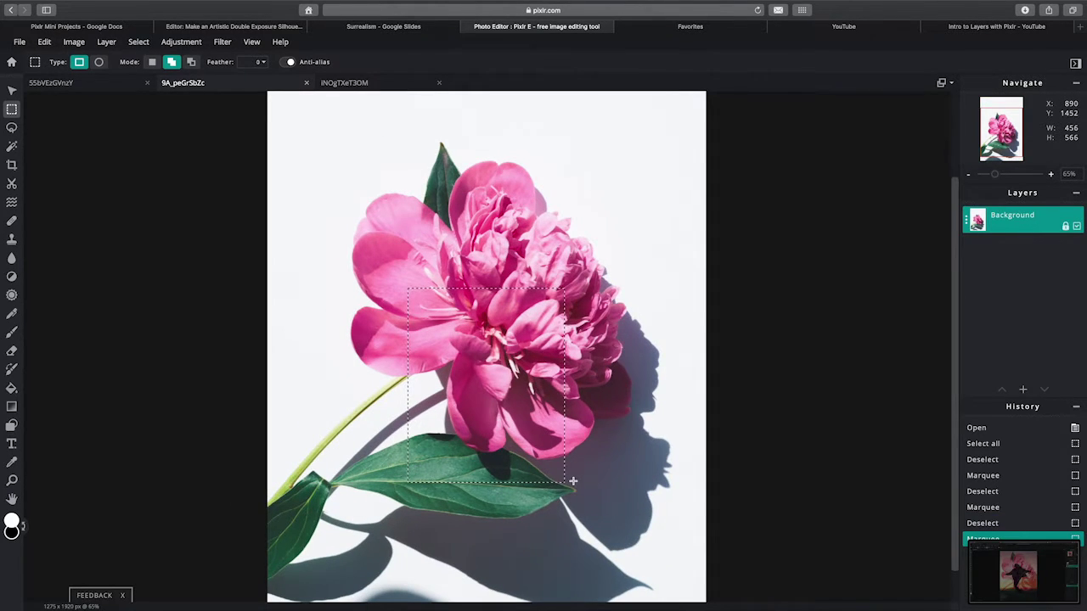
scroll(574, 482, down, 2)
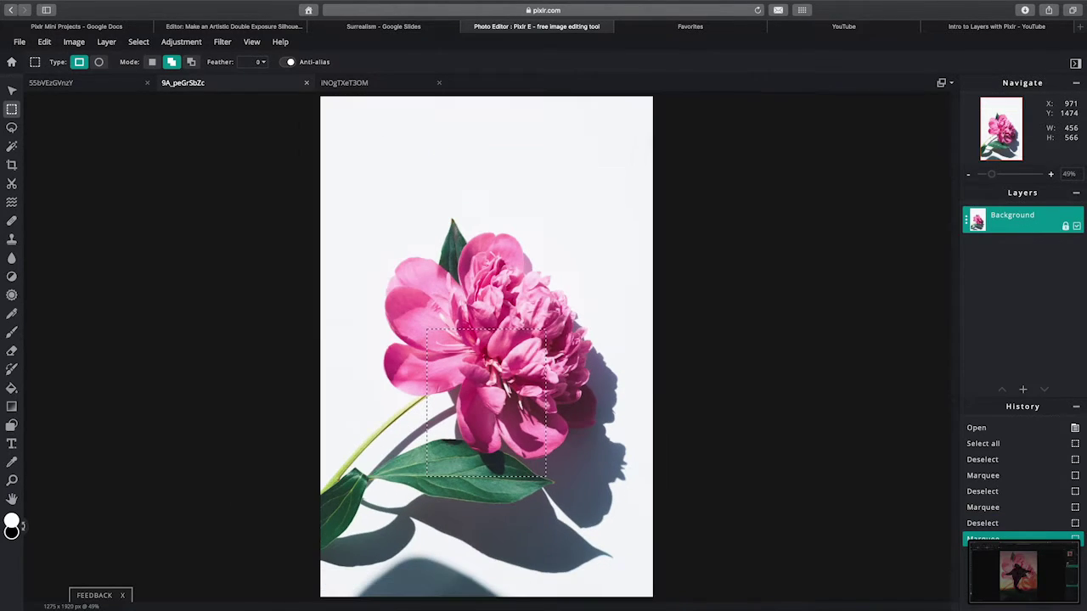
click(370, 433)
key(super+a)
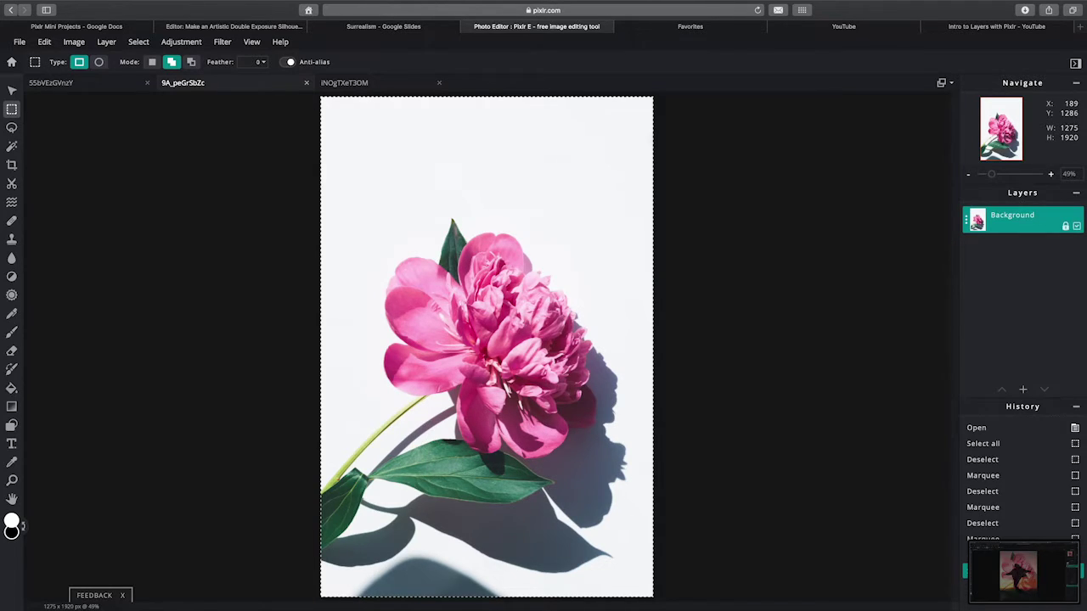
key(super+c)
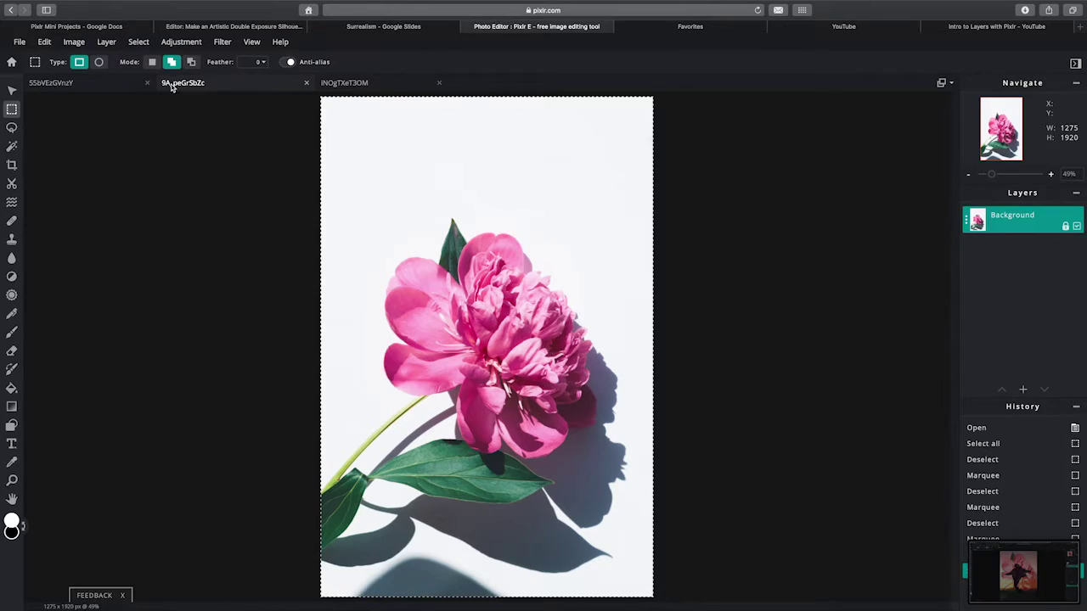
- Switch to the starry-sky silhouette document and paste the peony photo as layer 2
click(84, 83)
click(226, 86)
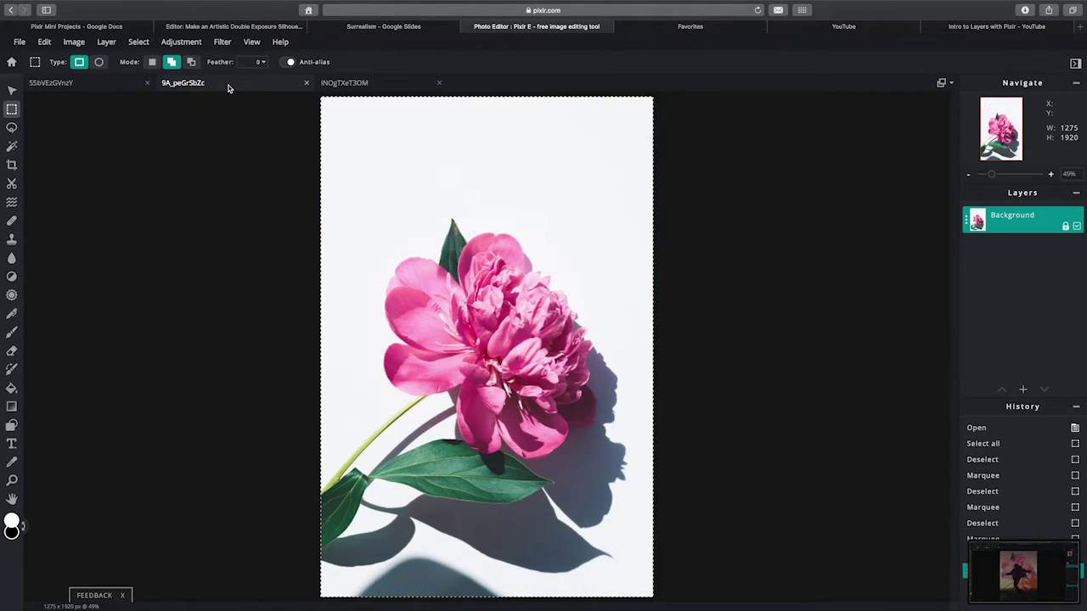
click(92, 89)
click(352, 88)
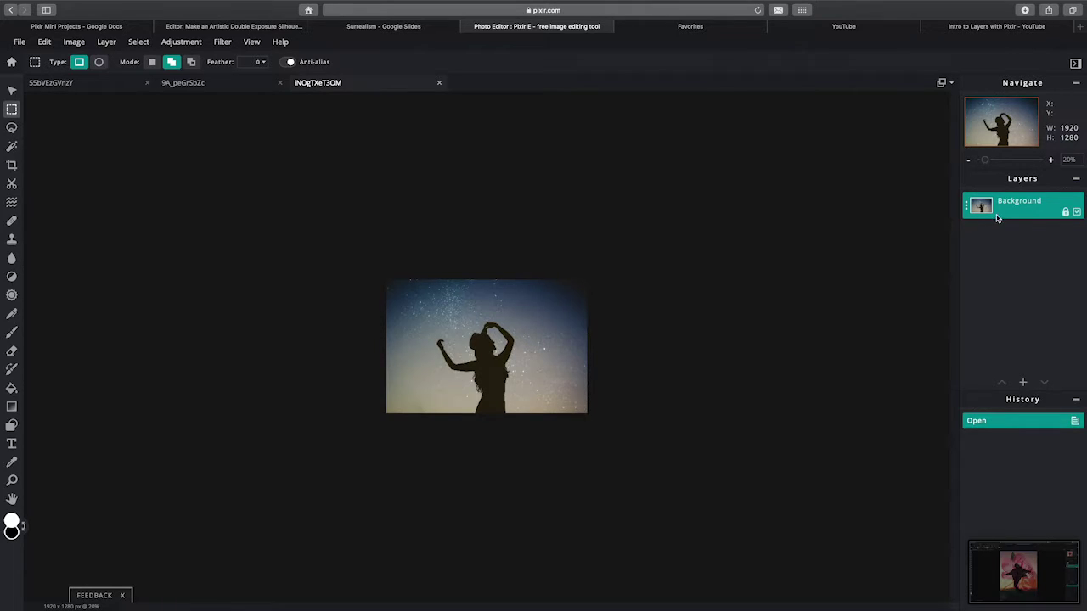
key(super+v)
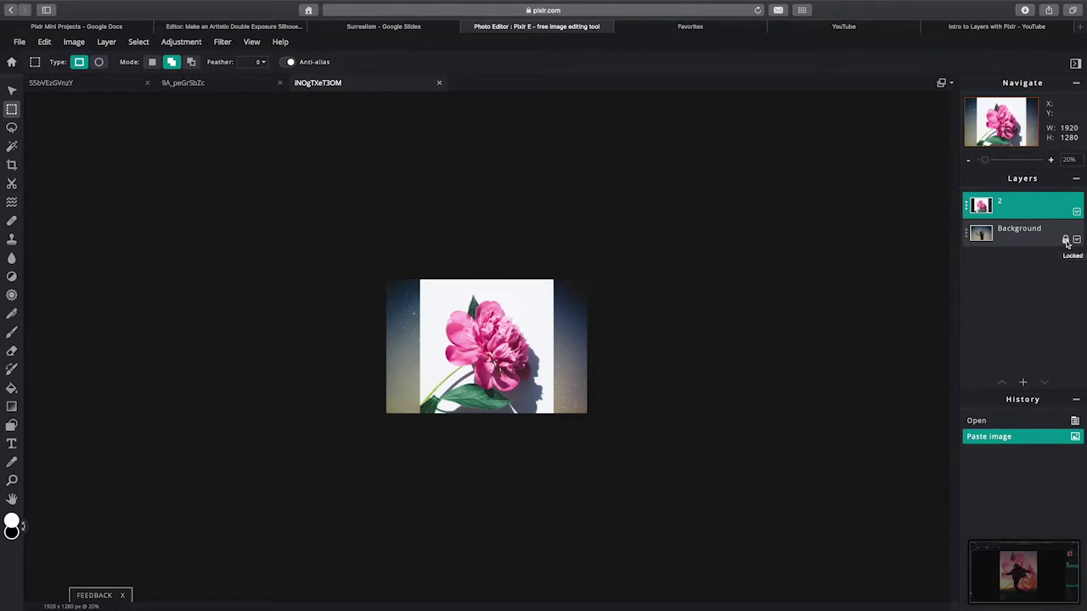
- Unlock the Background layer and enlarge the peony layer to 2015×3034, covering the canvas
click(965, 233)
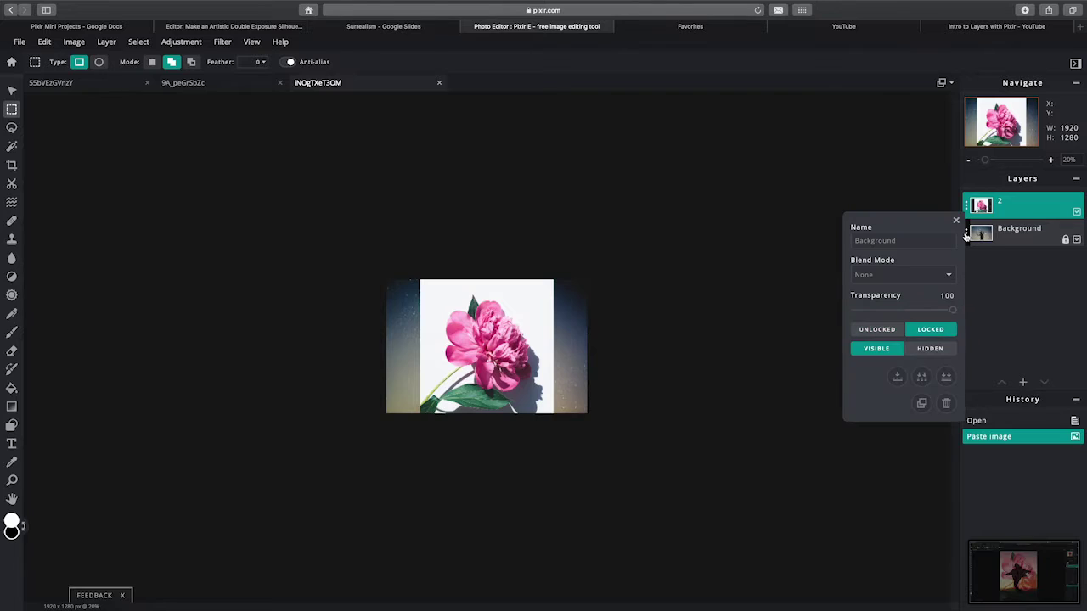
click(883, 329)
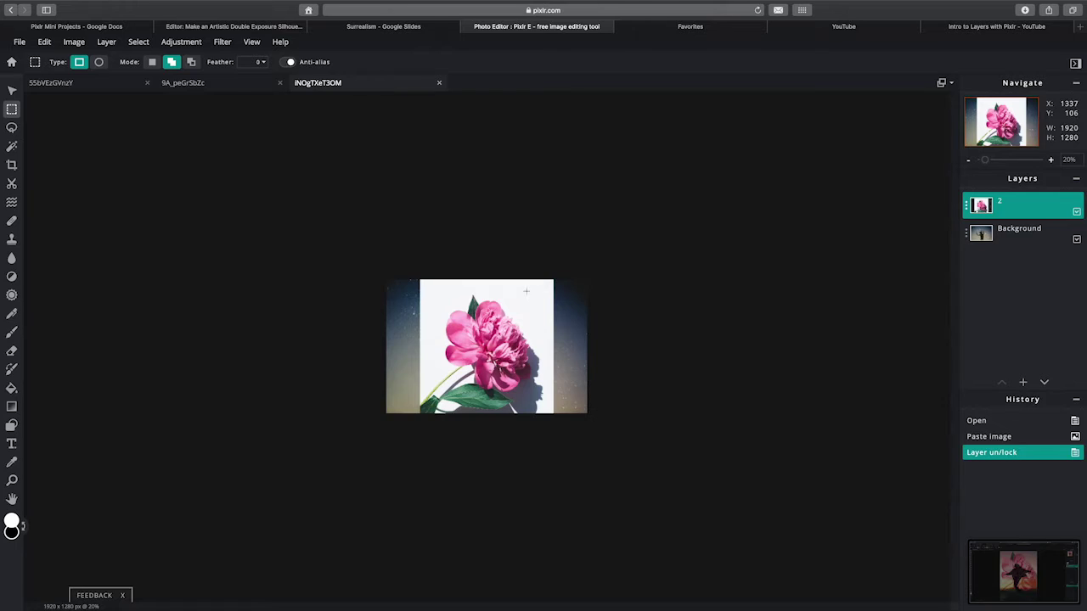
click(12, 90)
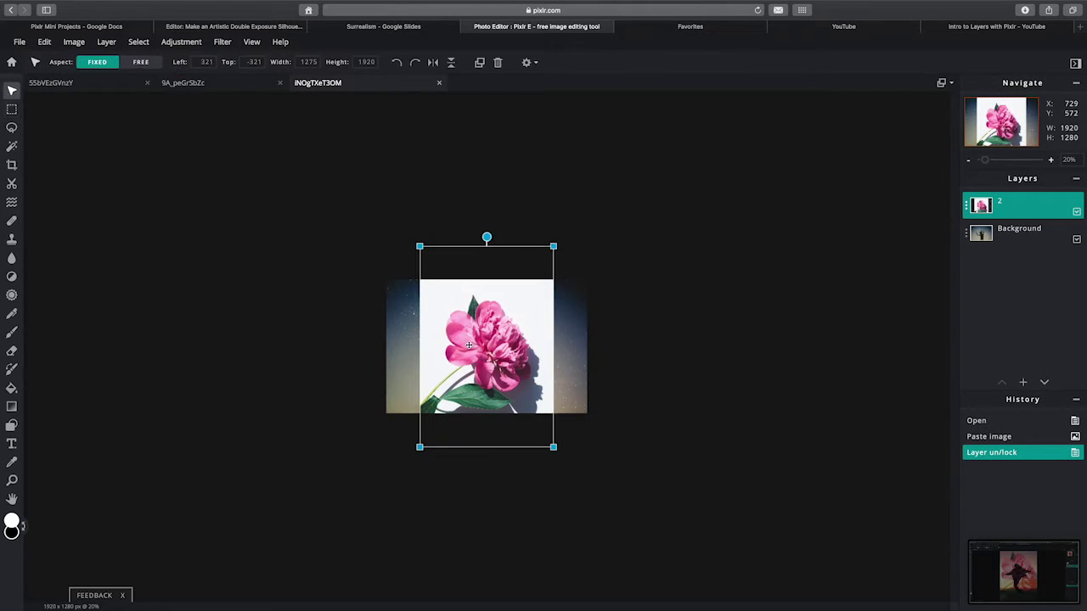
drag(468, 344, 475, 343)
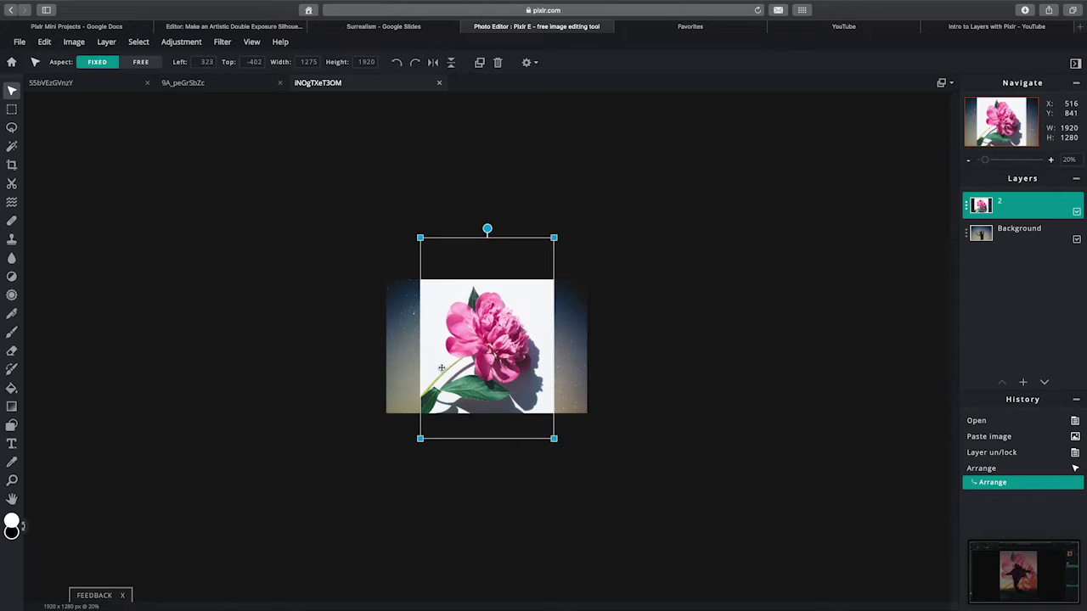
mouse_move(452, 357)
mouse_down()
mouse_move(626, 372)
mouse_move(395, 365)
mouse_move(449, 364)
mouse_up()
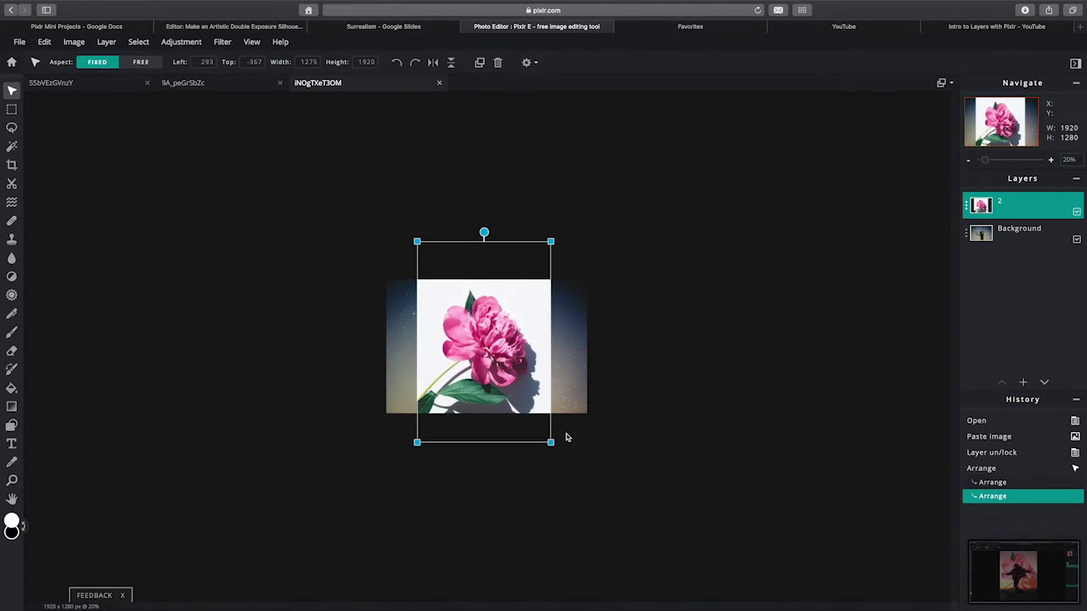
key(shift)
drag(550, 442, 582, 464)
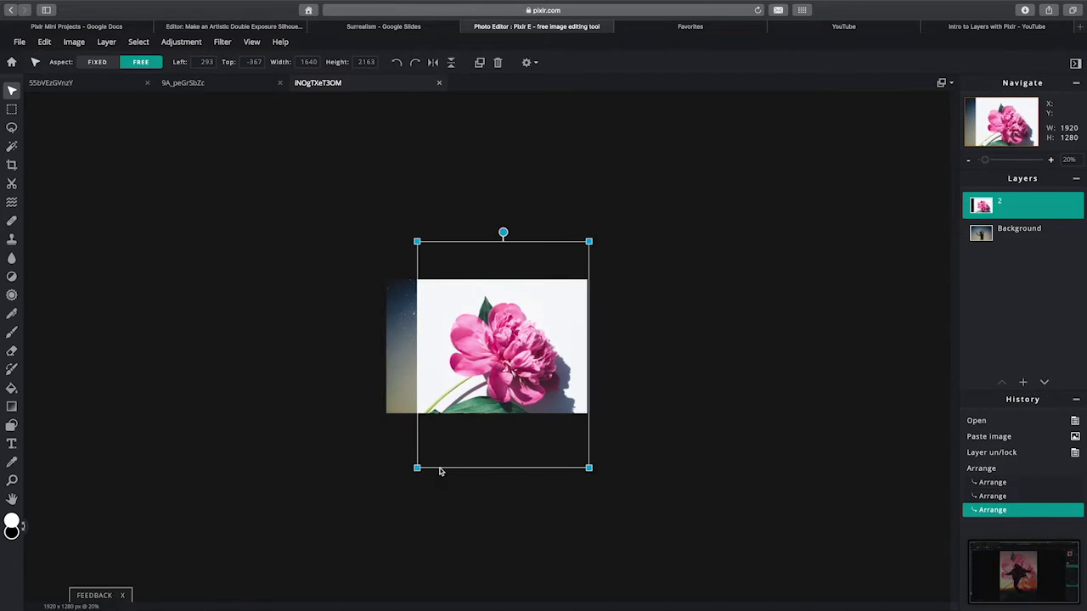
drag(417, 463, 377, 490)
key(super+z)
drag(461, 472, 462, 409)
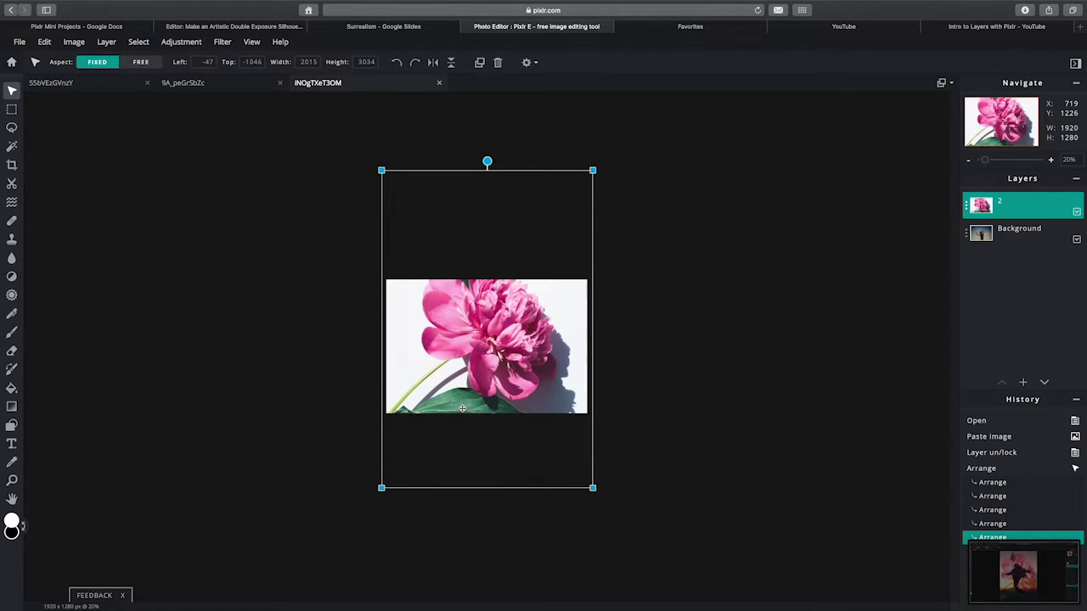
- Read the blog's Step 3 and Step 4 blending and adjustment tips, then return to Pixlr E
click(232, 26)
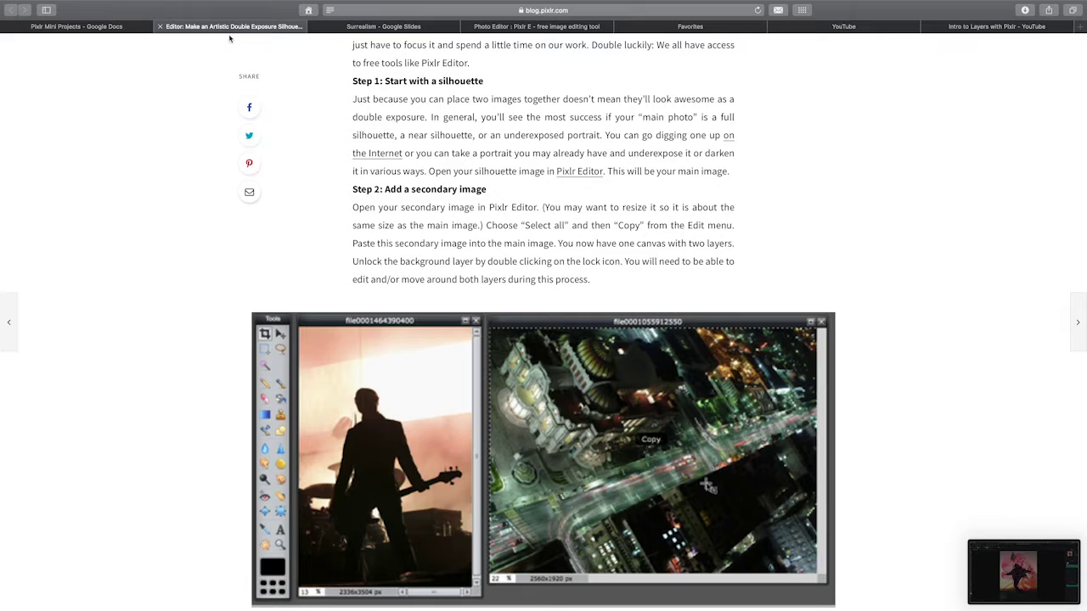
scroll(906, 264, down, 5)
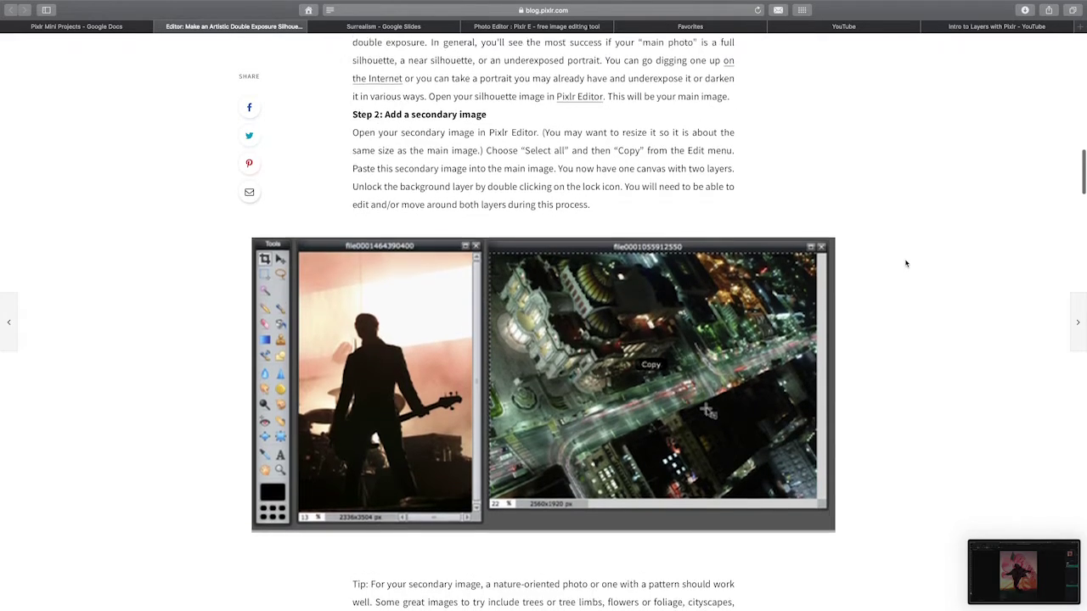
scroll(906, 263, down, 4)
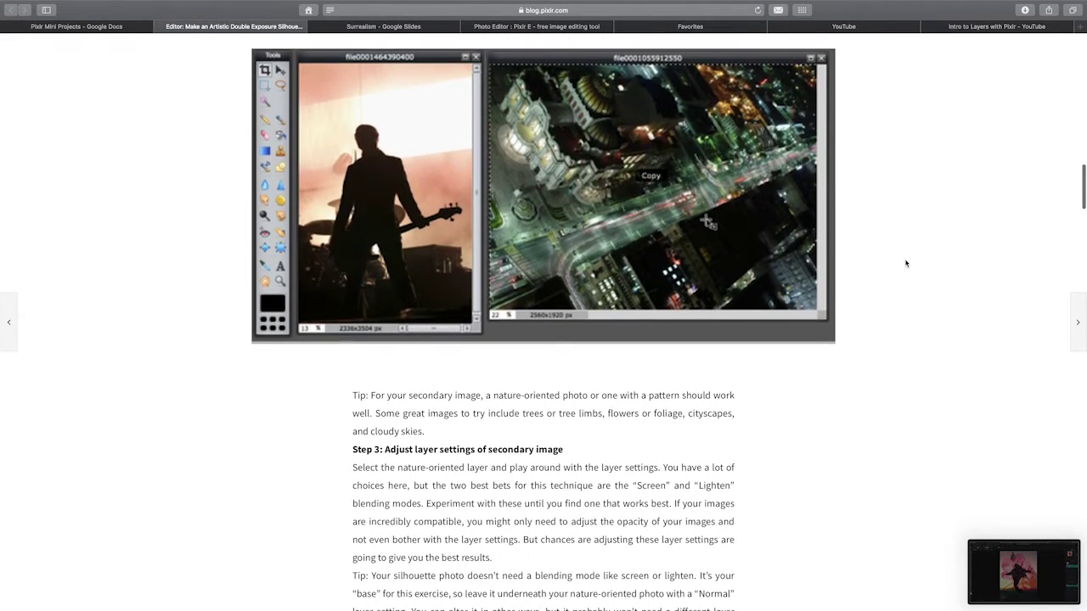
scroll(906, 263, down, 2)
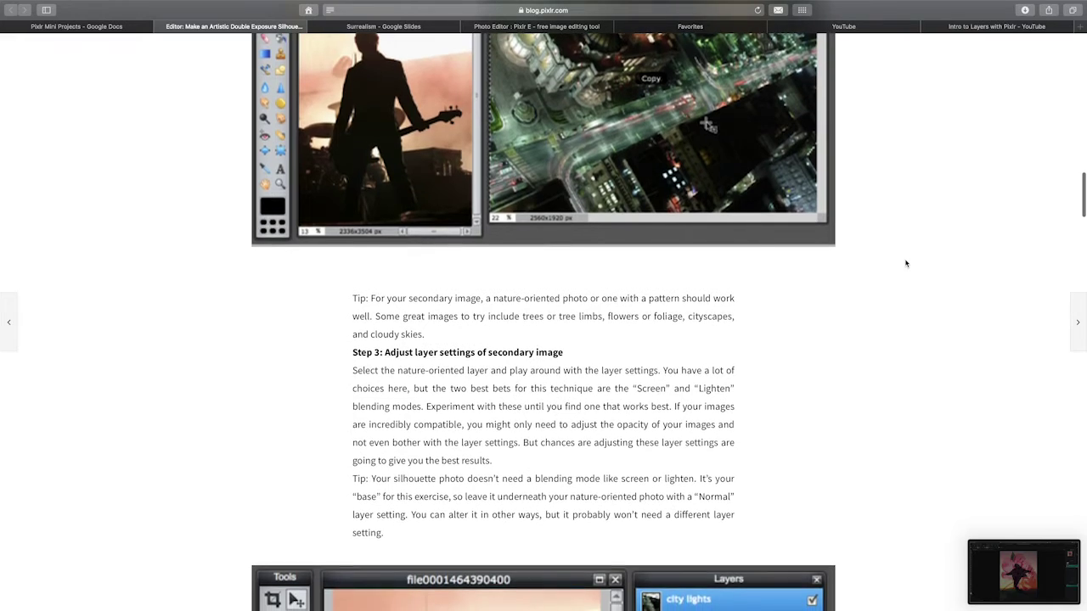
scroll(906, 263, down, 3)
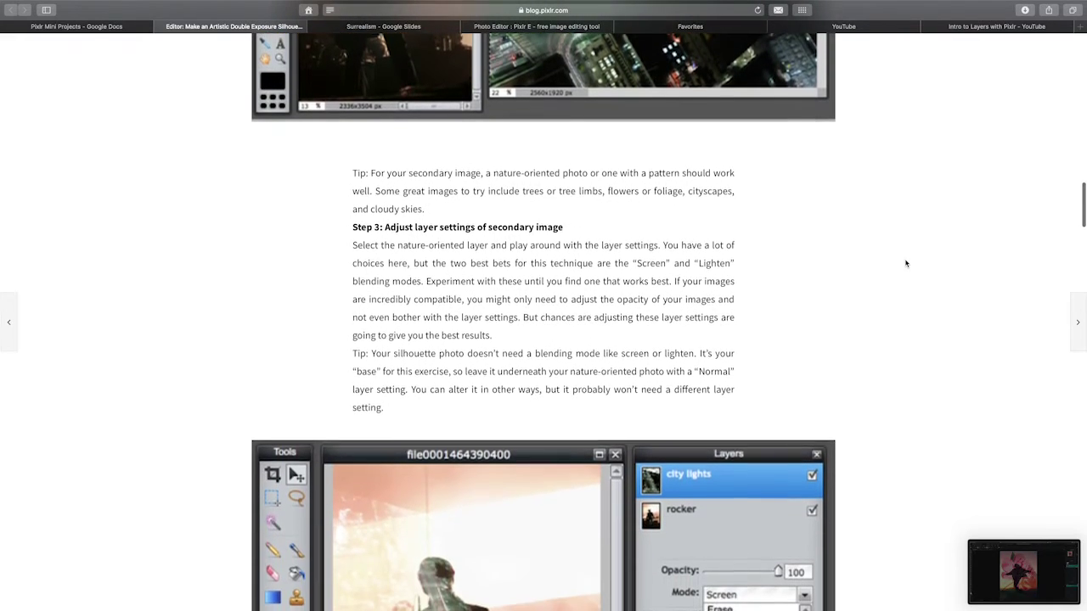
scroll(906, 263, down, 1)
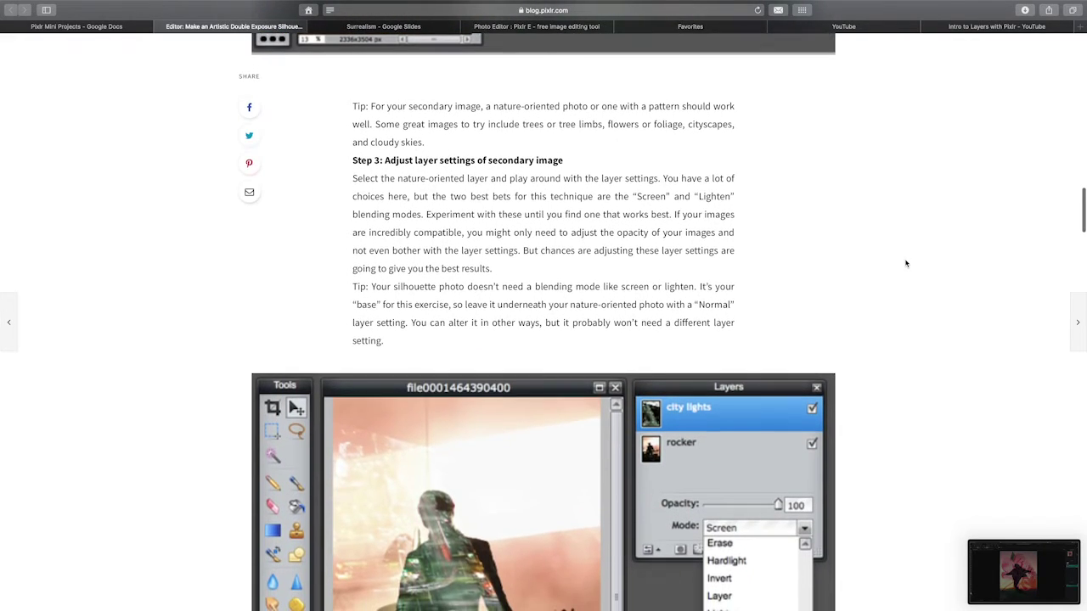
scroll(906, 263, down, 1)
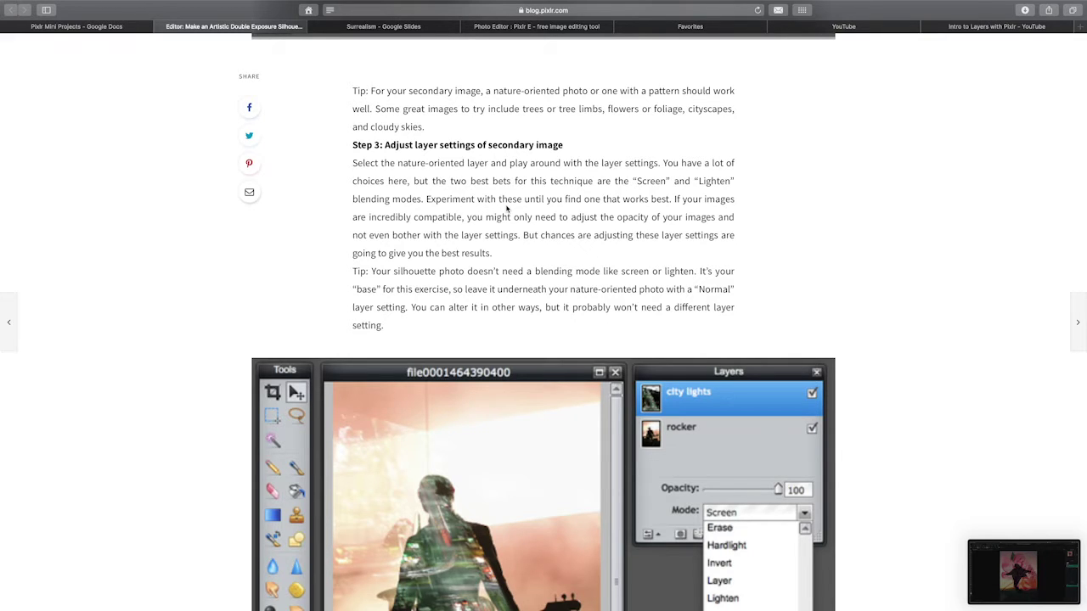
scroll(497, 213, down, 2)
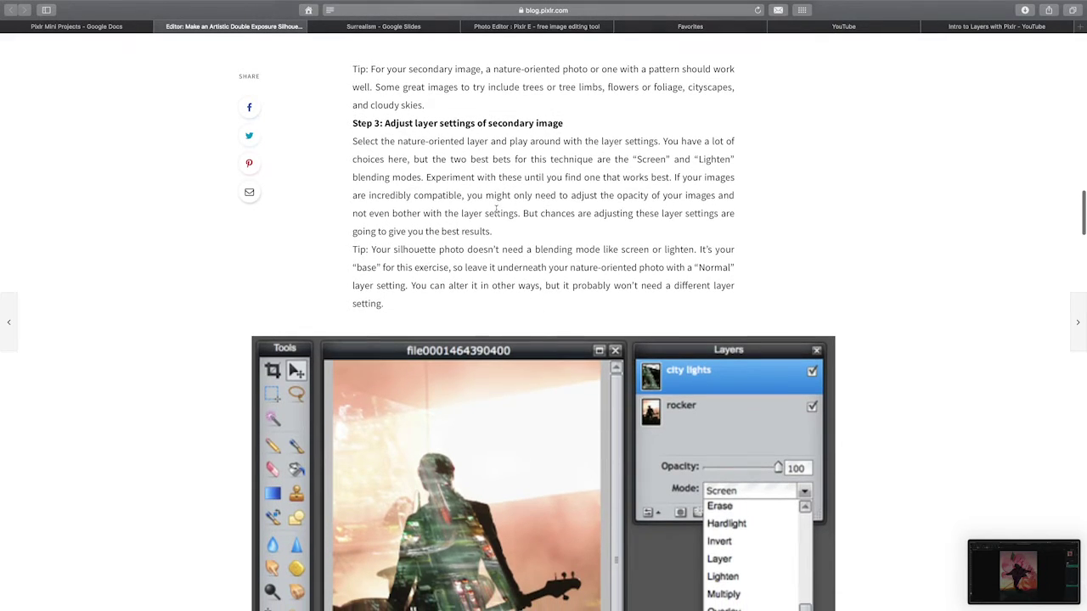
scroll(497, 211, down, 10)
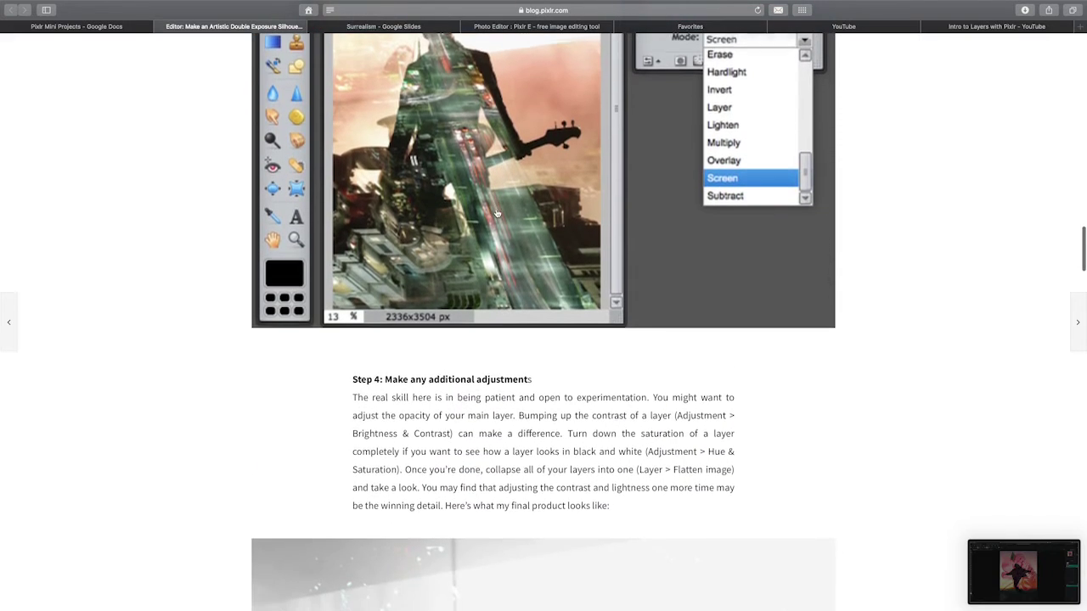
scroll(497, 213, down, 4)
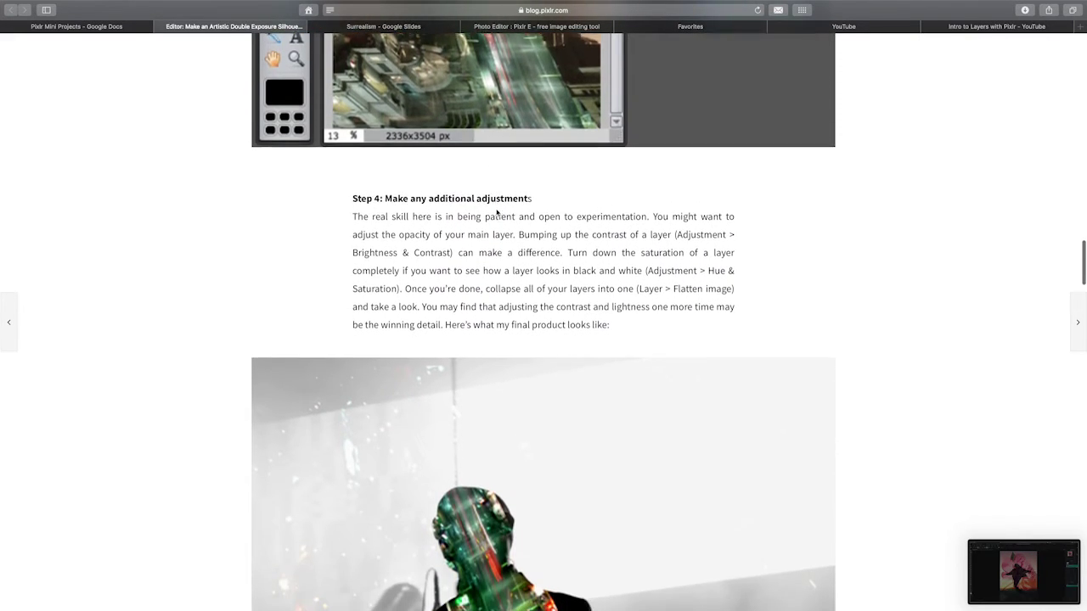
scroll(497, 213, down, 1)
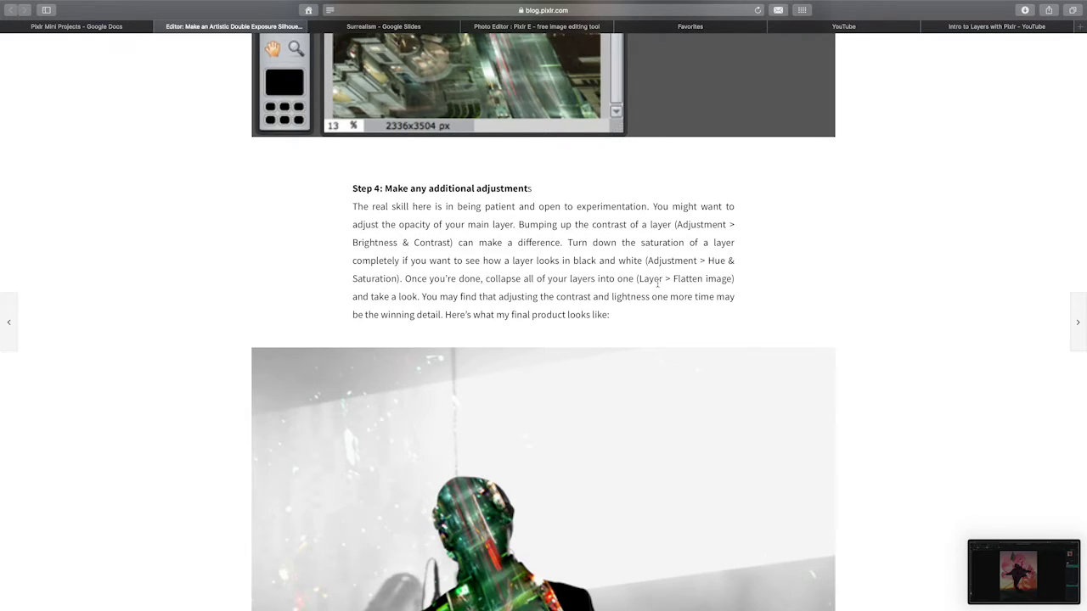
scroll(434, 259, up, 2)
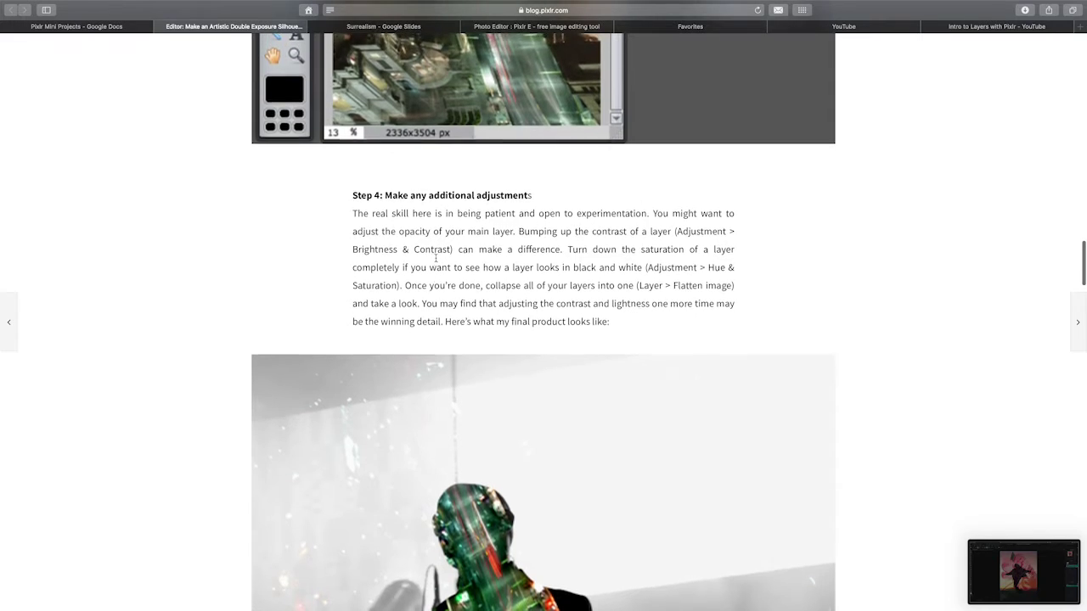
scroll(435, 260, up, 4)
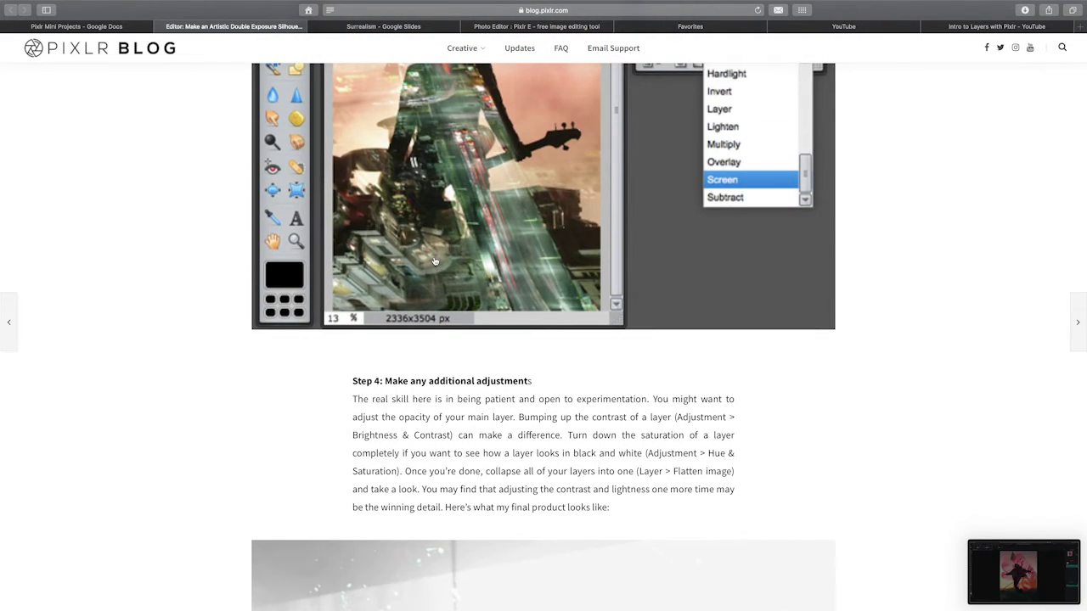
scroll(434, 261, up, 12)
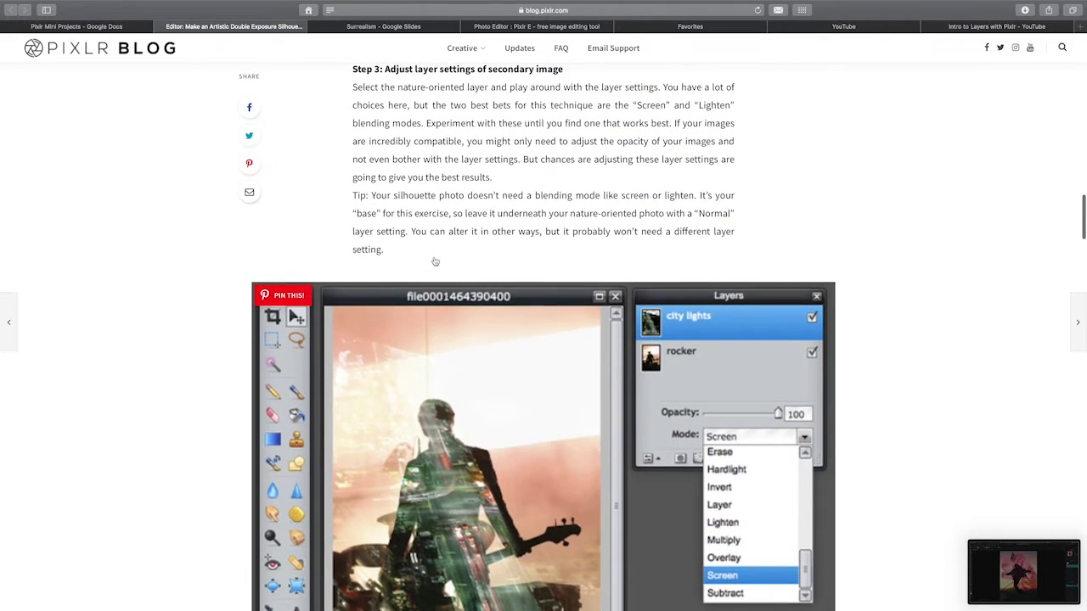
scroll(435, 262, up, 1)
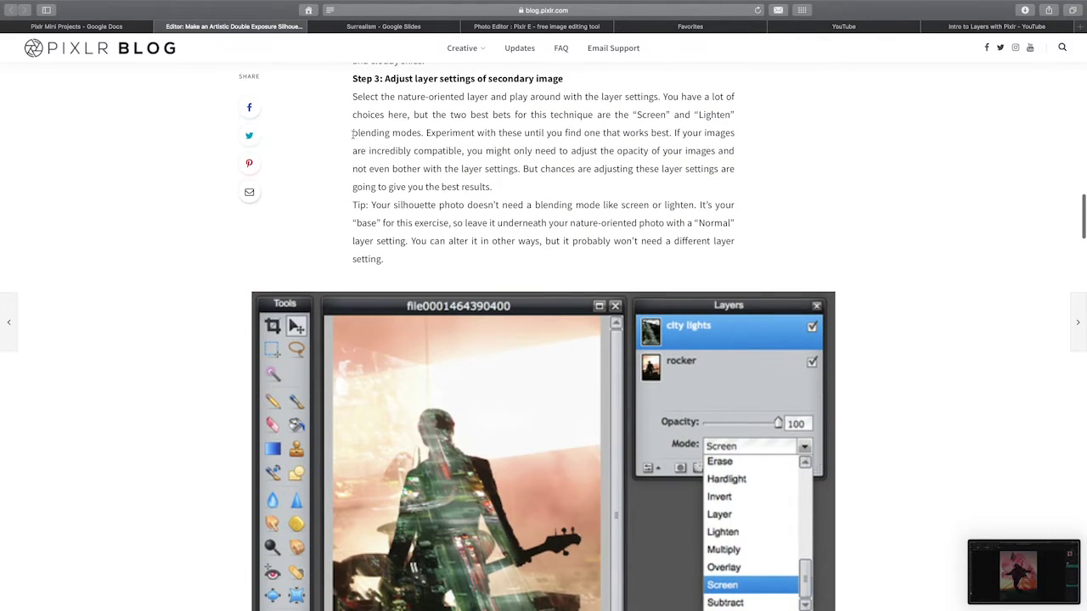
click(499, 27)
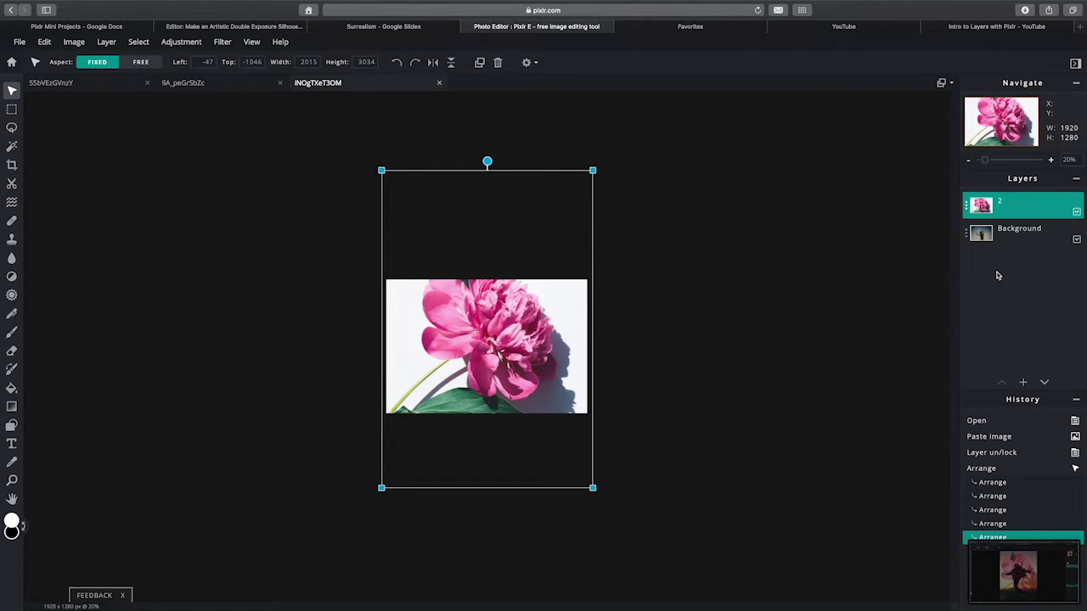
- Set the peony layer's blend mode to Multiply and try different Transparency values
click(966, 206)
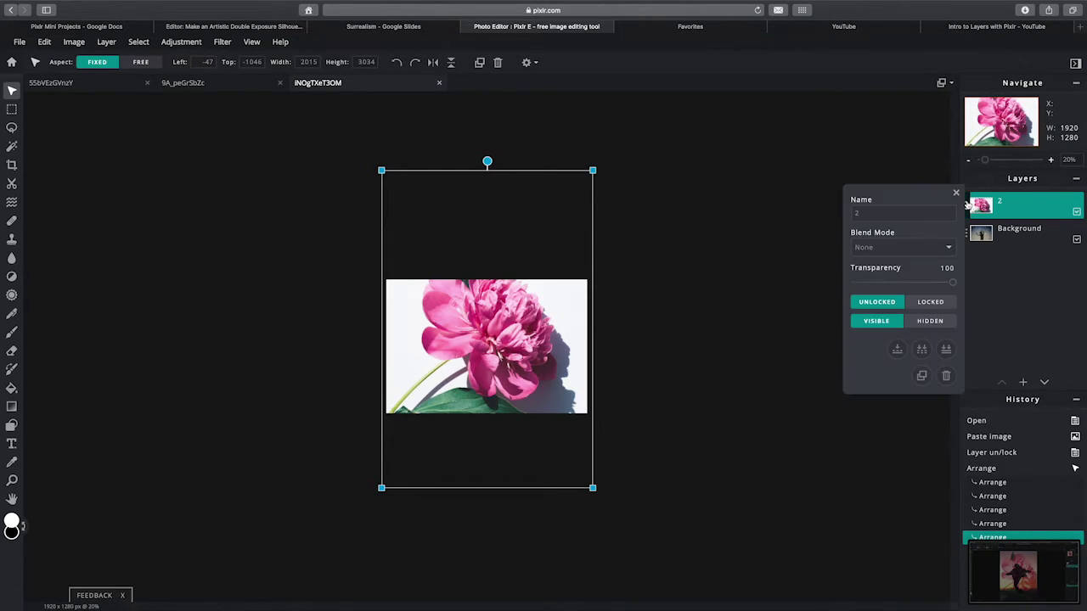
click(886, 246)
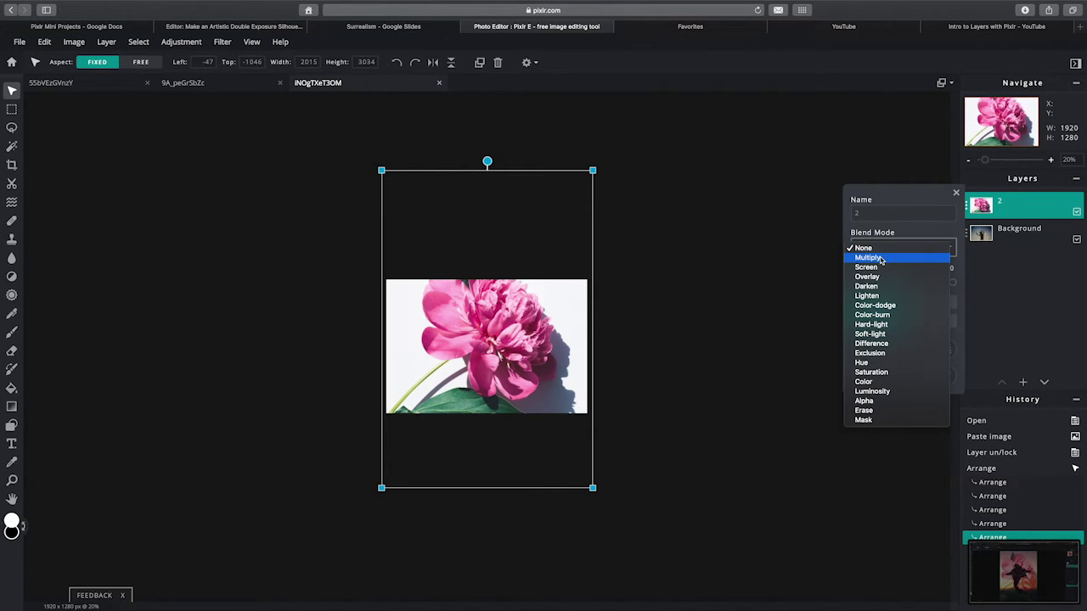
click(870, 257)
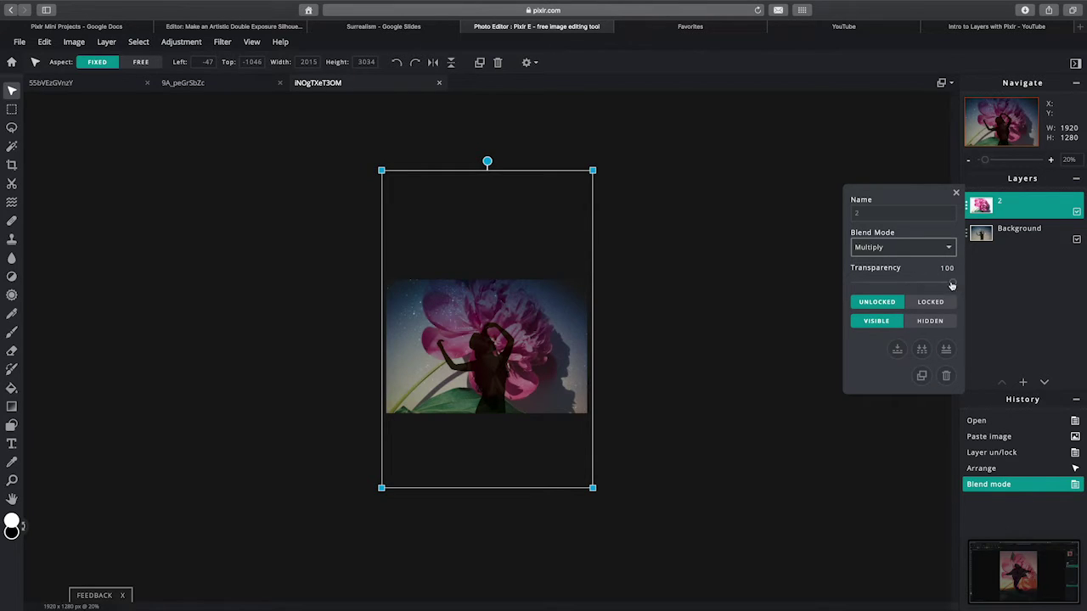
drag(952, 283, 927, 286)
mouse_move(959, 285)
mouse_down()
mouse_move(911, 287)
mouse_move(977, 286)
mouse_up()
- Switch the peony layer to Screen blending at transparency 25 and deselect it to view
click(912, 248)
click(912, 258)
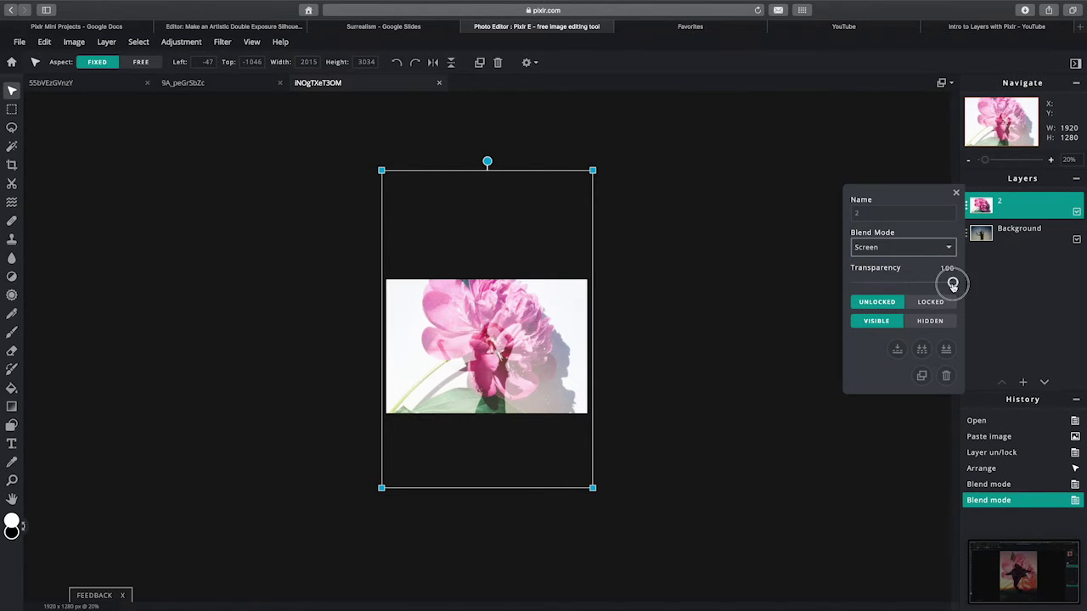
drag(951, 283, 889, 290)
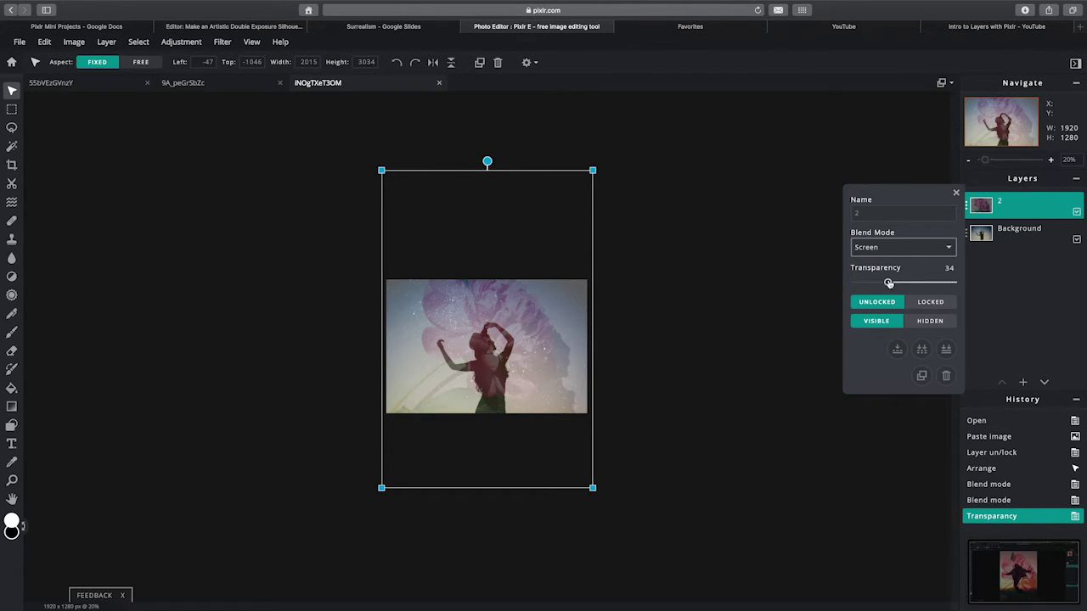
drag(890, 283, 880, 284)
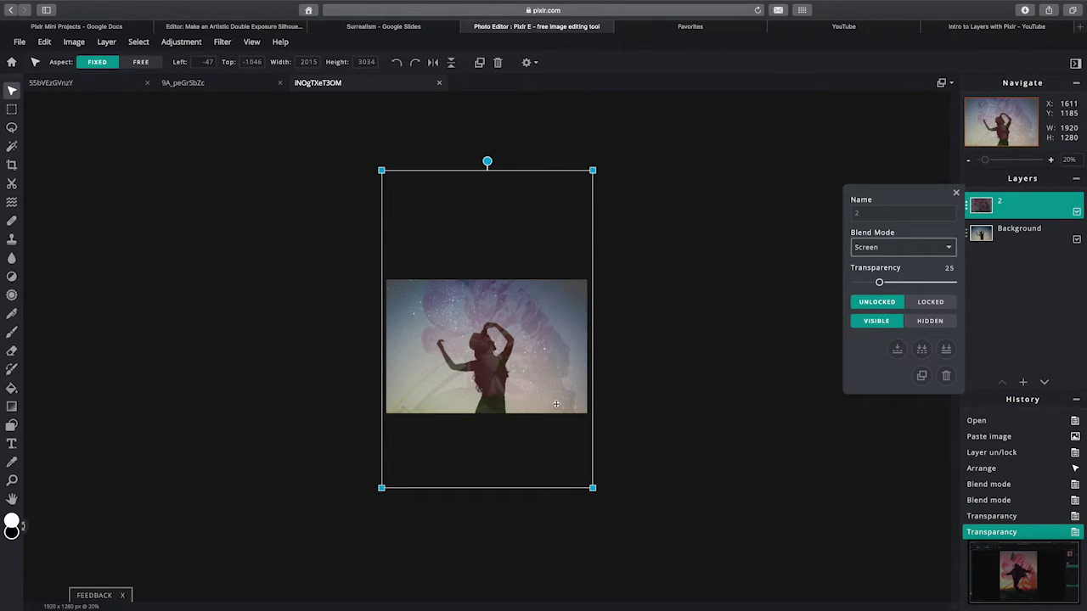
click(610, 376)
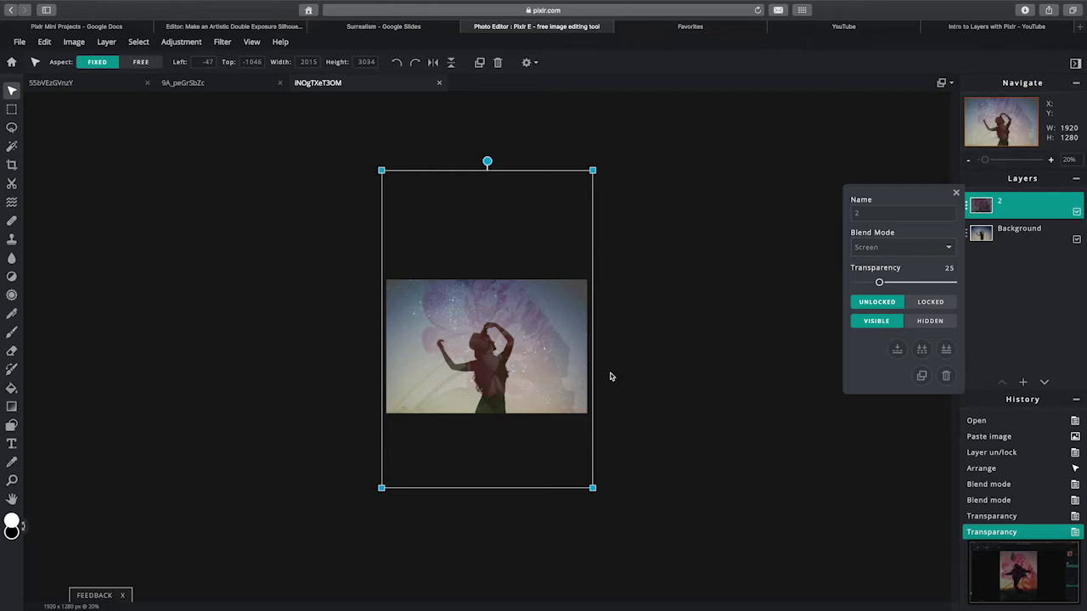
click(608, 275)
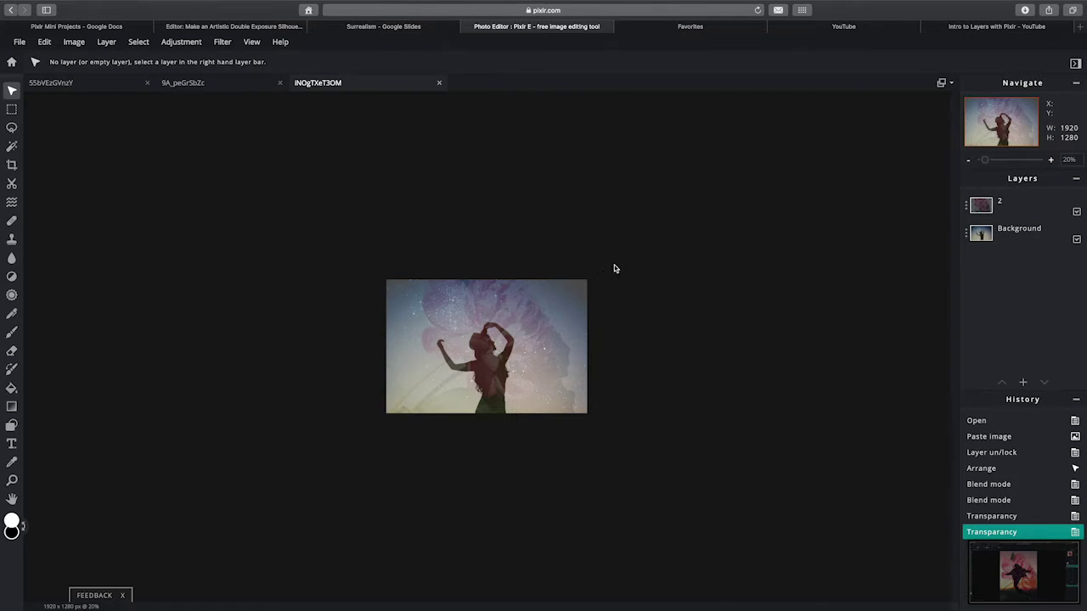
- Try the peony layer in Overlay, then Darken blending, with transparency around 84
click(977, 213)
click(892, 247)
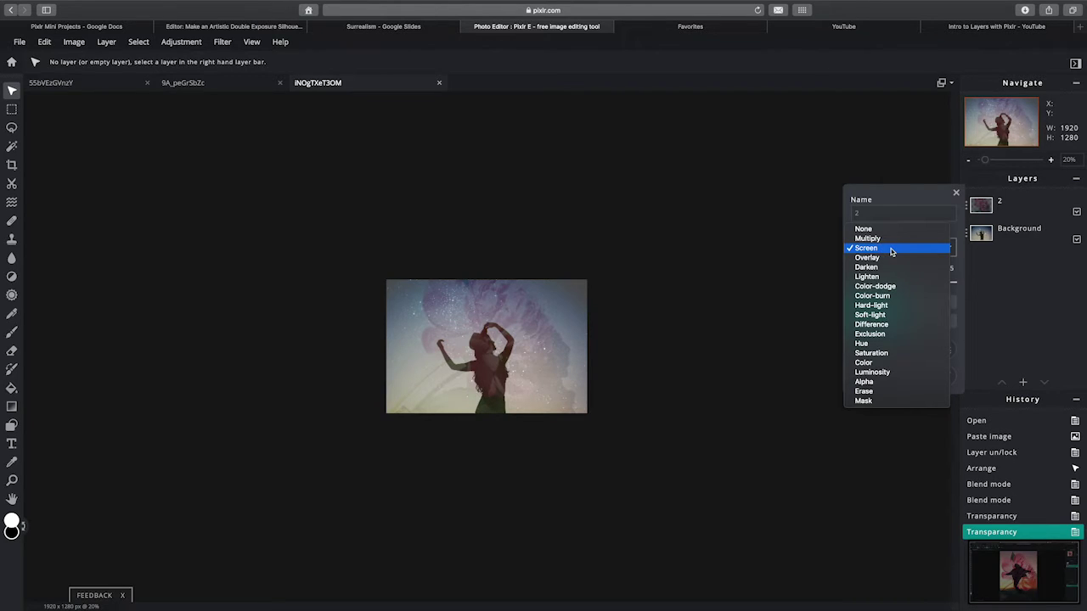
click(890, 259)
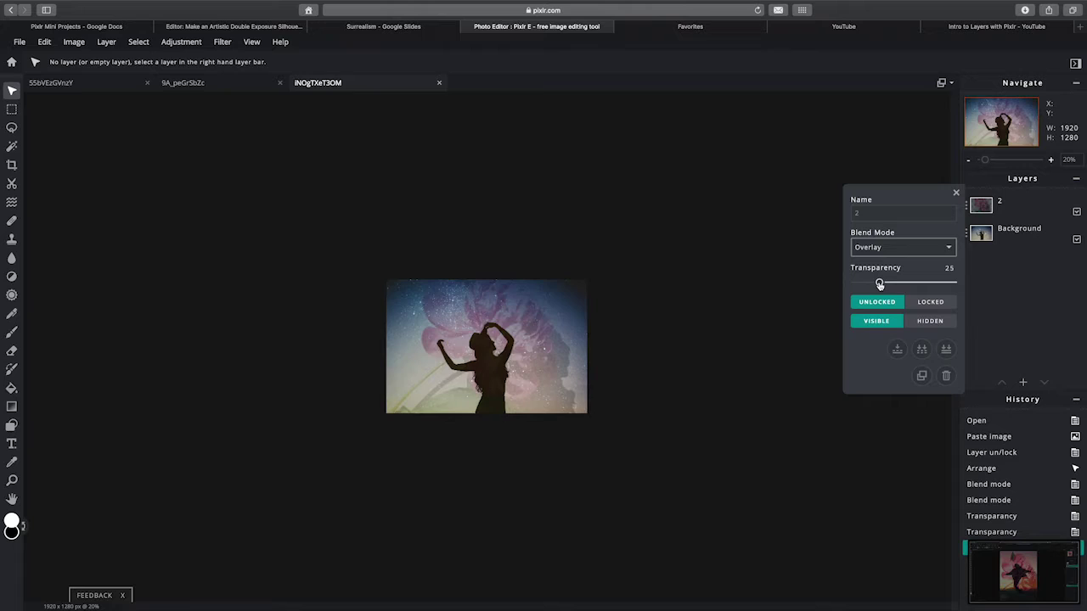
drag(880, 284, 922, 283)
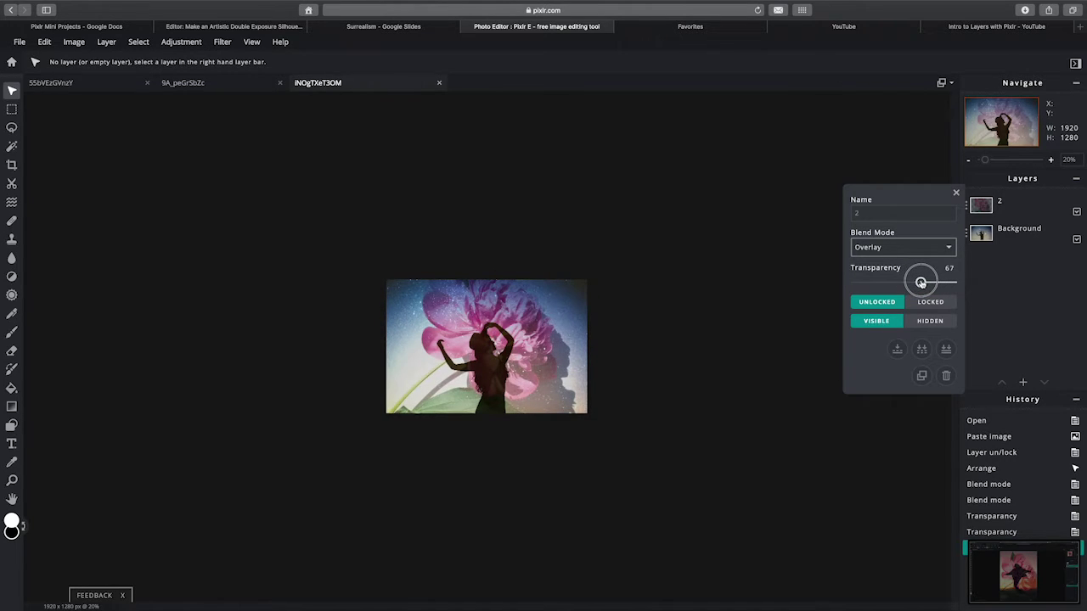
click(895, 248)
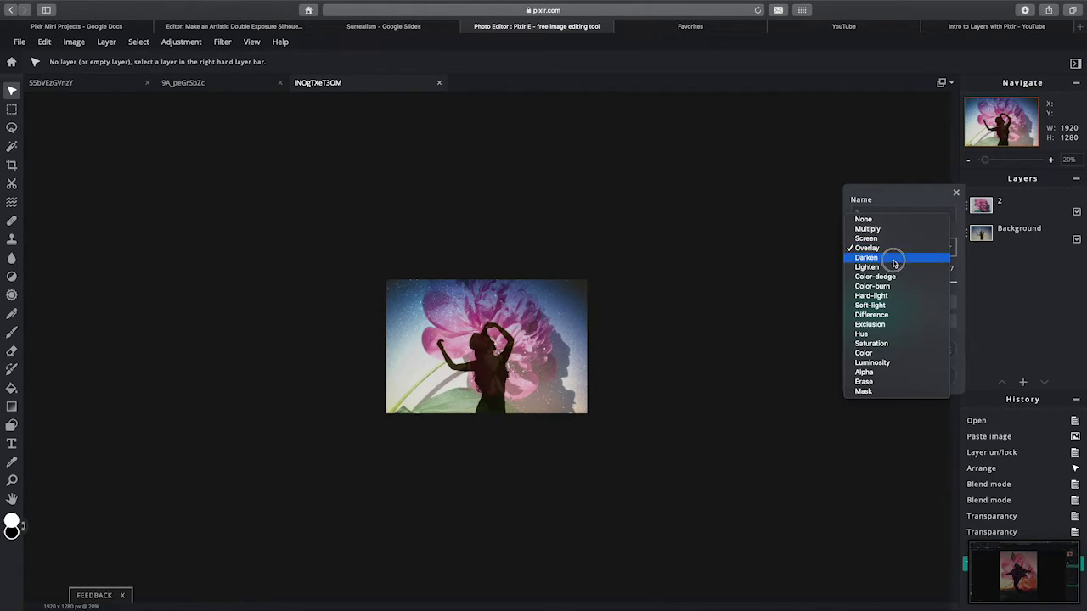
click(892, 260)
mouse_move(921, 282)
mouse_down()
mouse_move(910, 281)
mouse_move(937, 282)
mouse_up()
- Try Lighten, Color-dodge and Difference blending on the peony layer, with transparency around 52, then 93
click(881, 248)
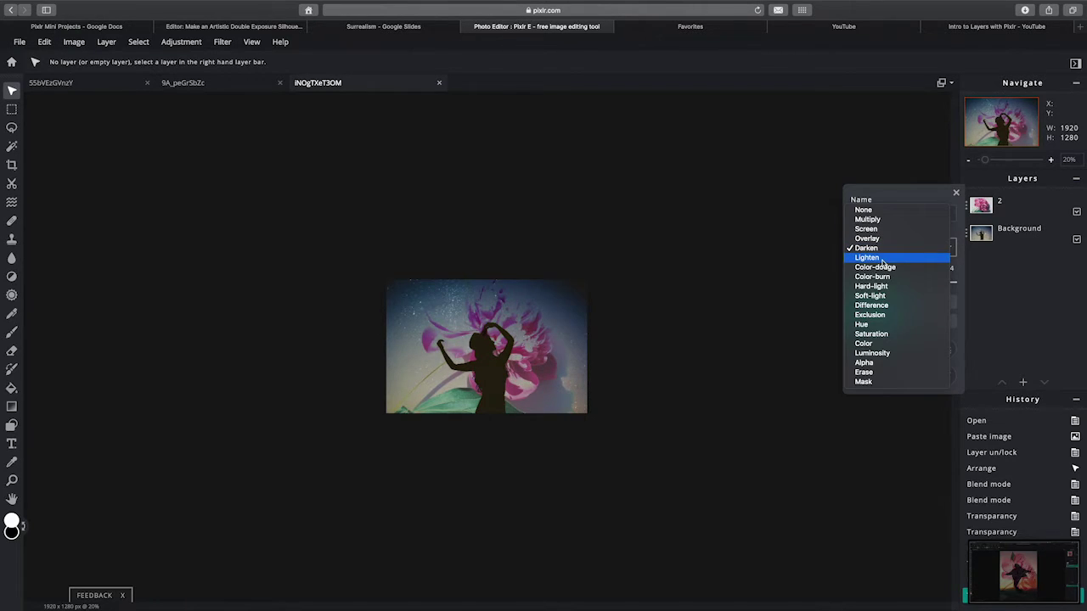
click(880, 259)
drag(937, 283, 893, 282)
click(884, 247)
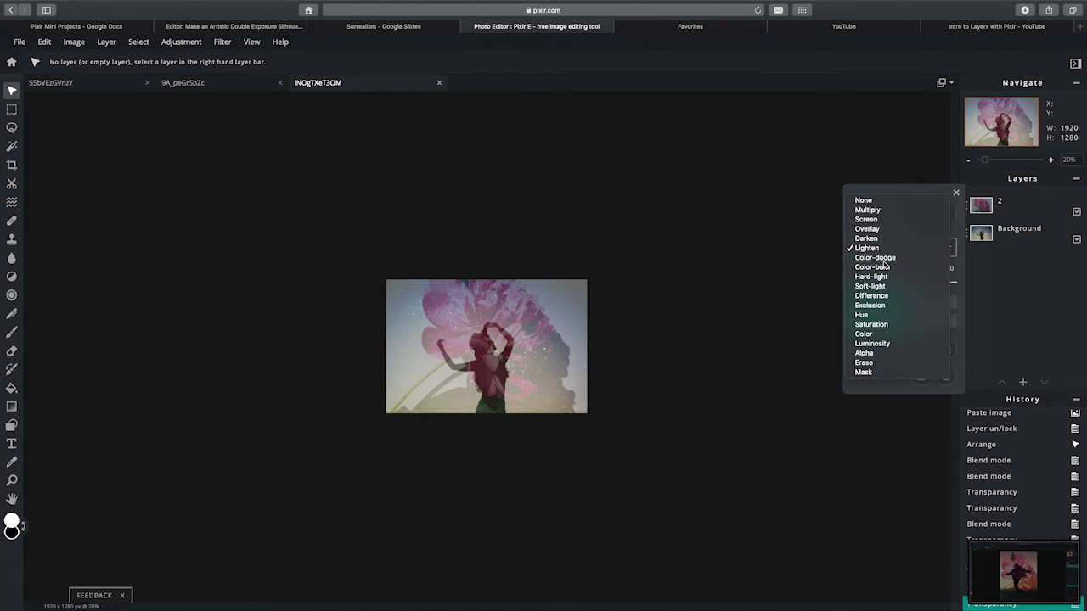
click(883, 258)
drag(896, 282, 907, 282)
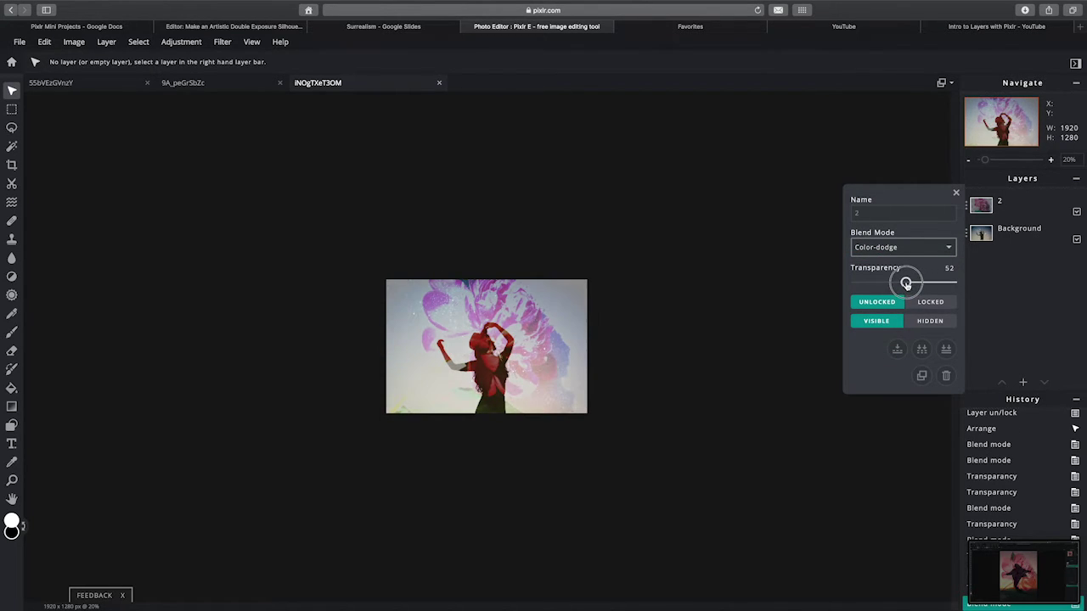
click(883, 247)
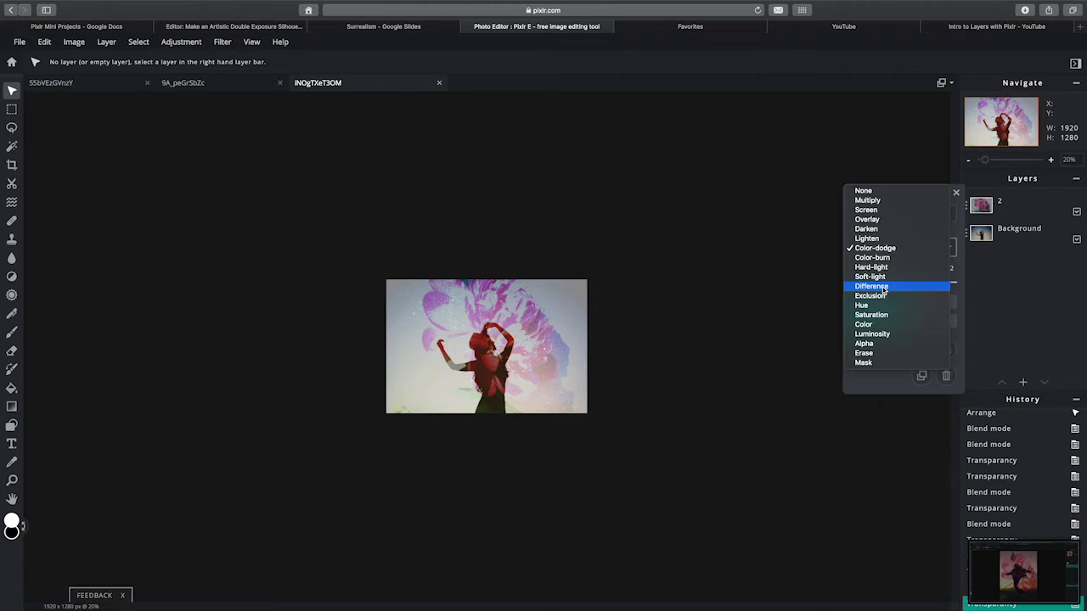
click(883, 286)
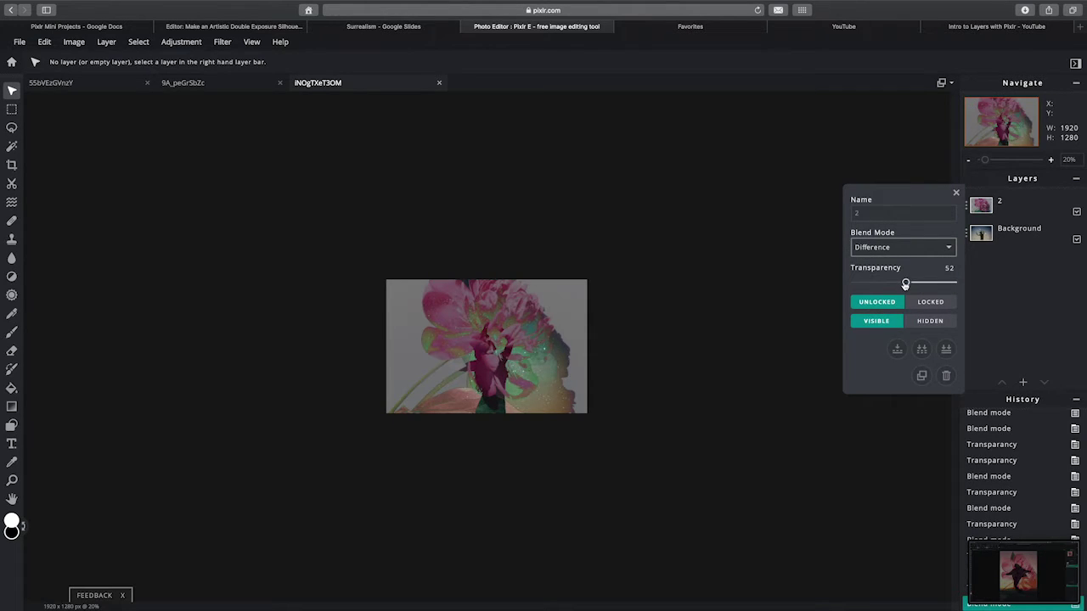
drag(905, 282, 952, 281)
- Preview layer 2 in Exclusion mode, then settle on Multiply blending
click(886, 247)
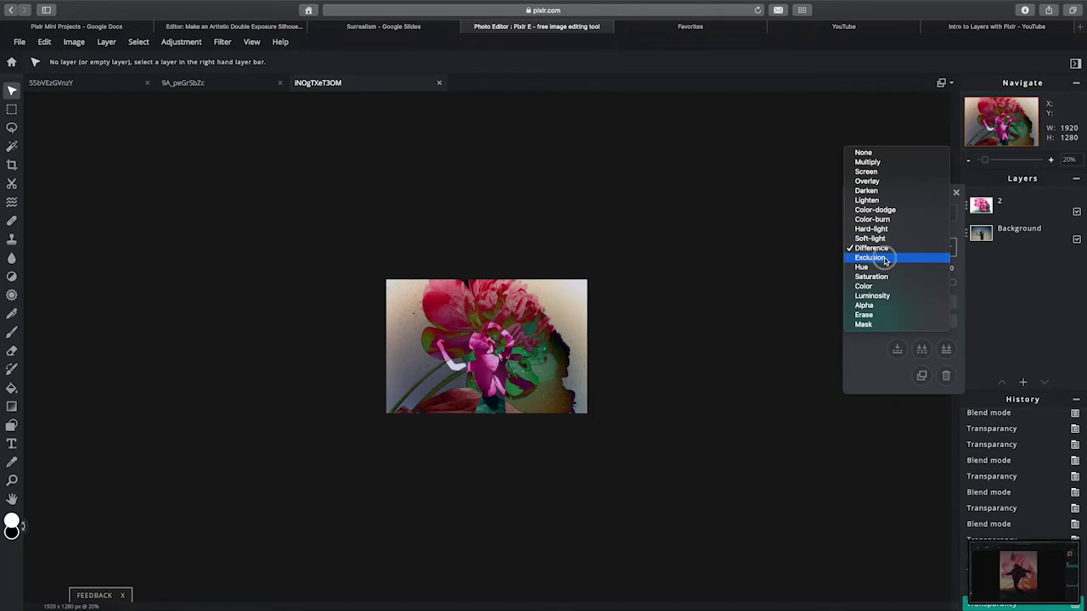
click(885, 257)
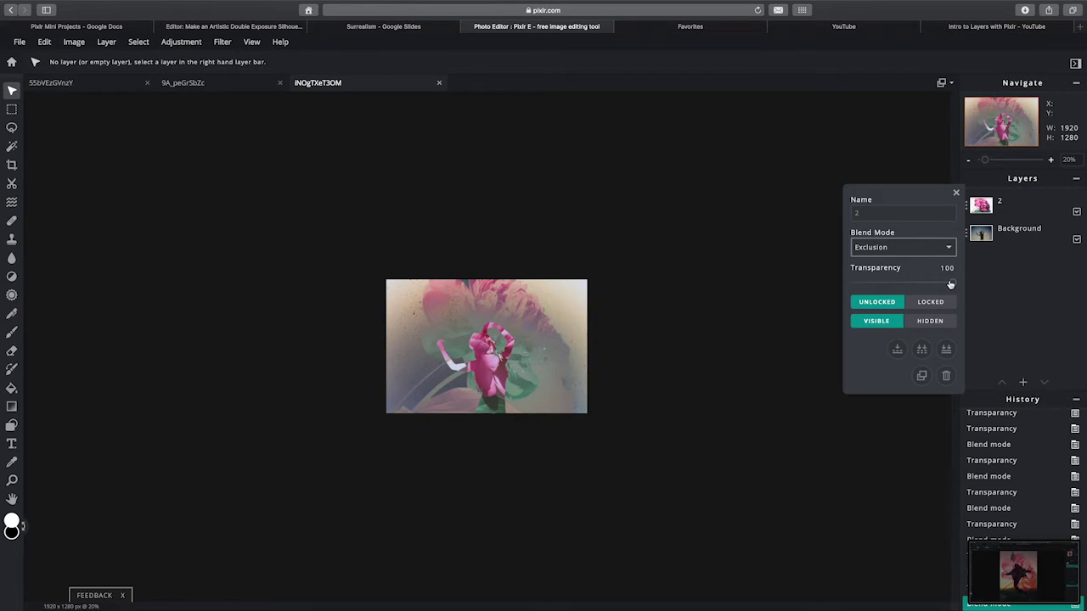
click(897, 256)
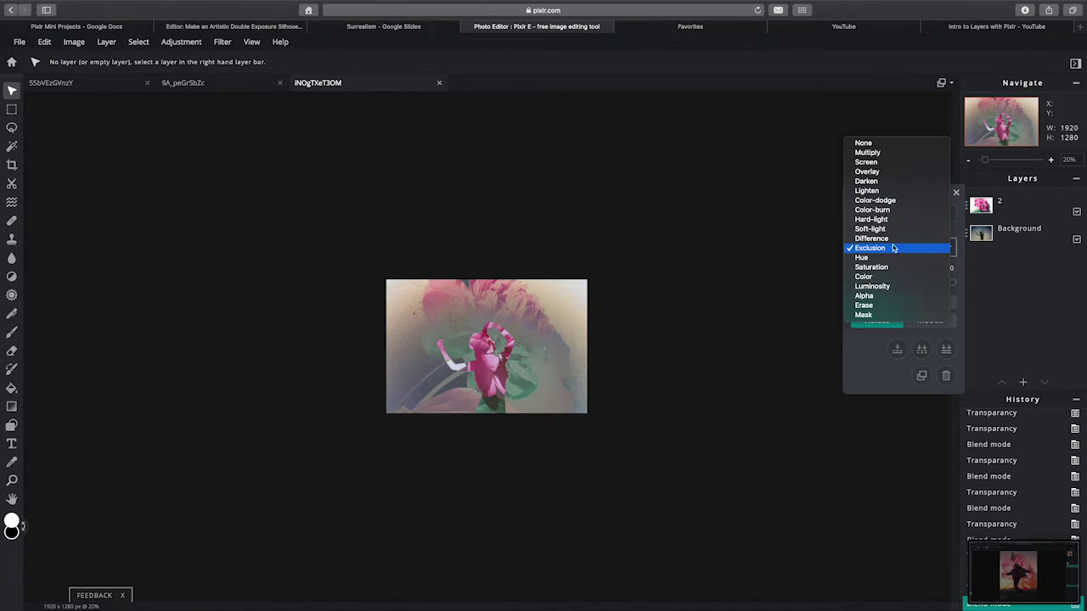
click(868, 153)
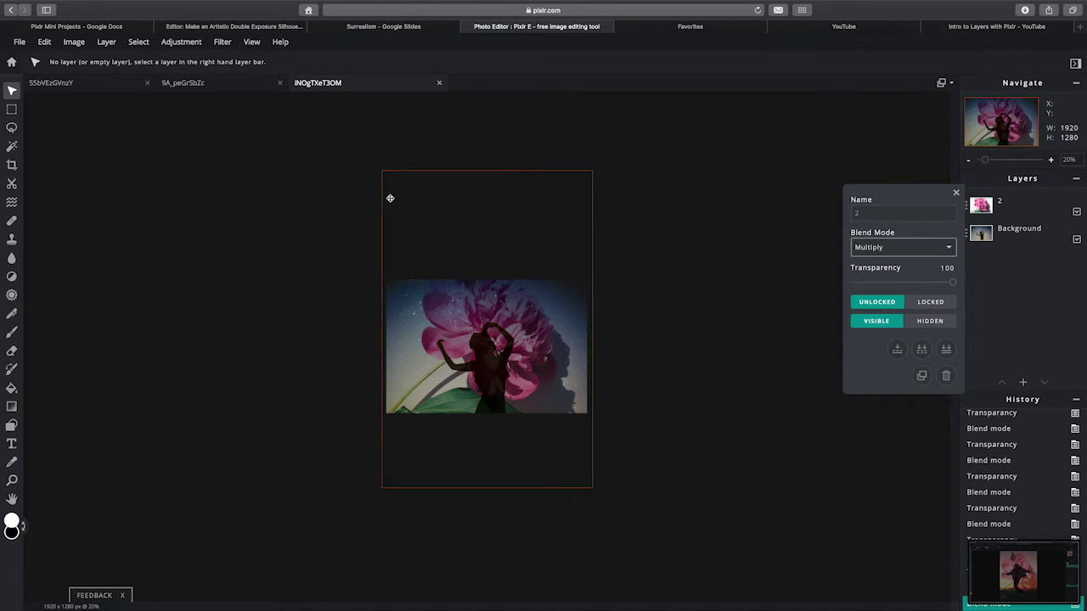
click(183, 42)
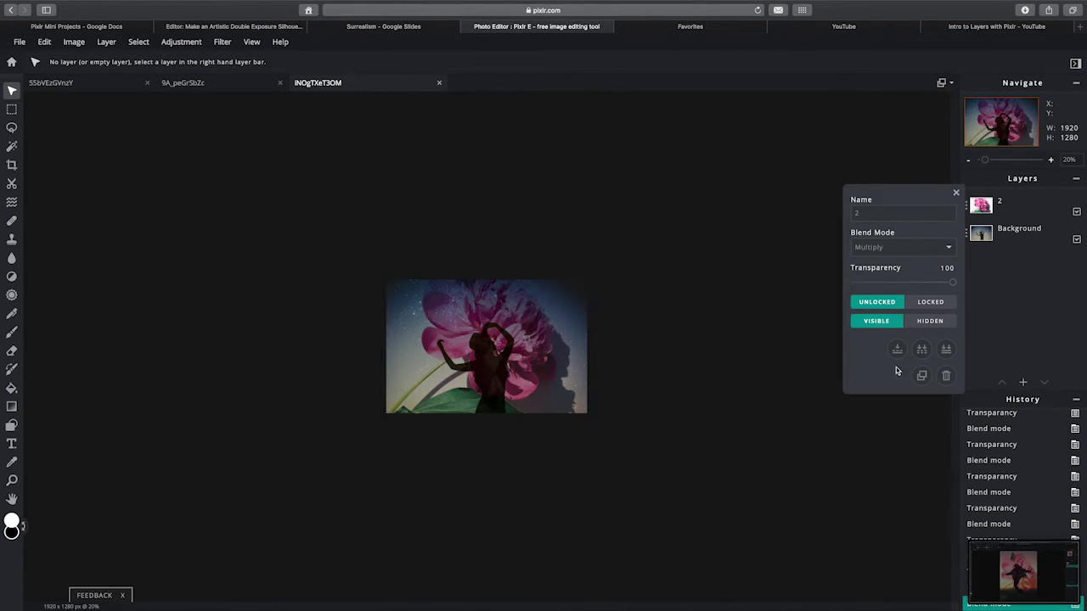
click(1021, 200)
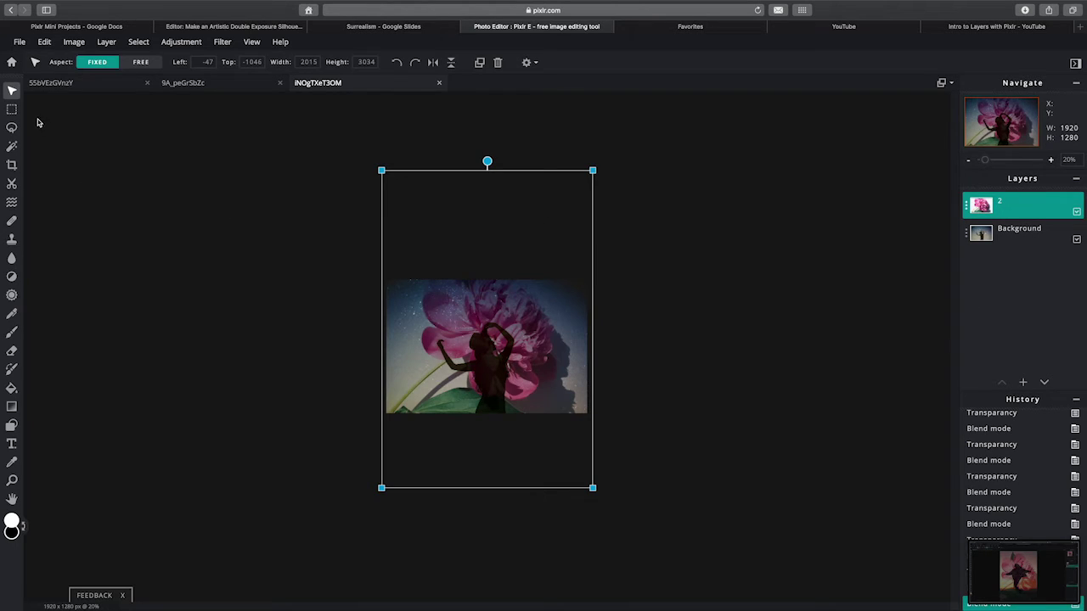
click(182, 41)
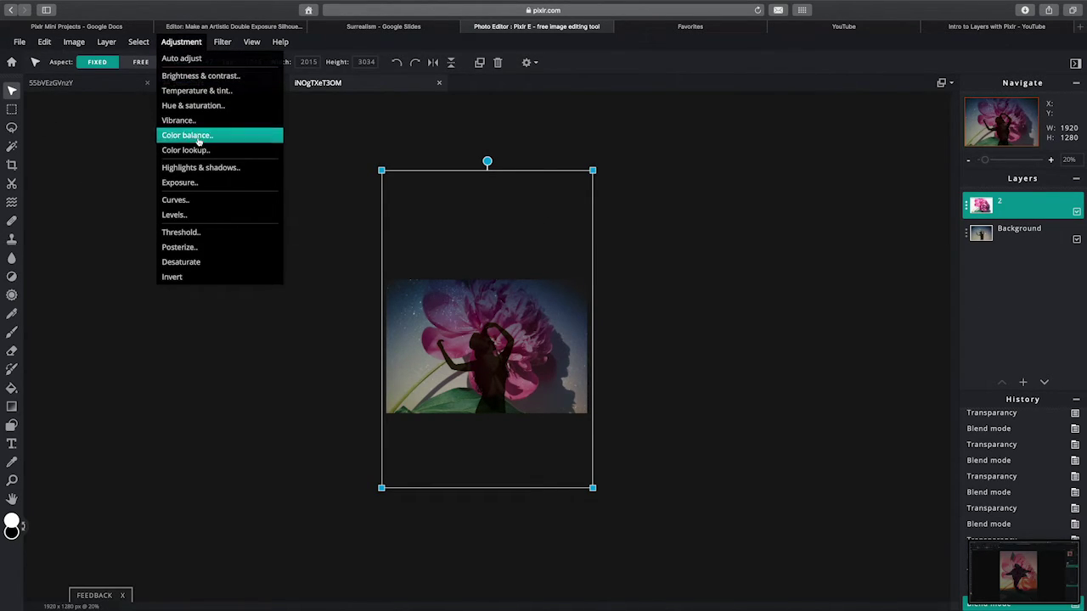
click(199, 75)
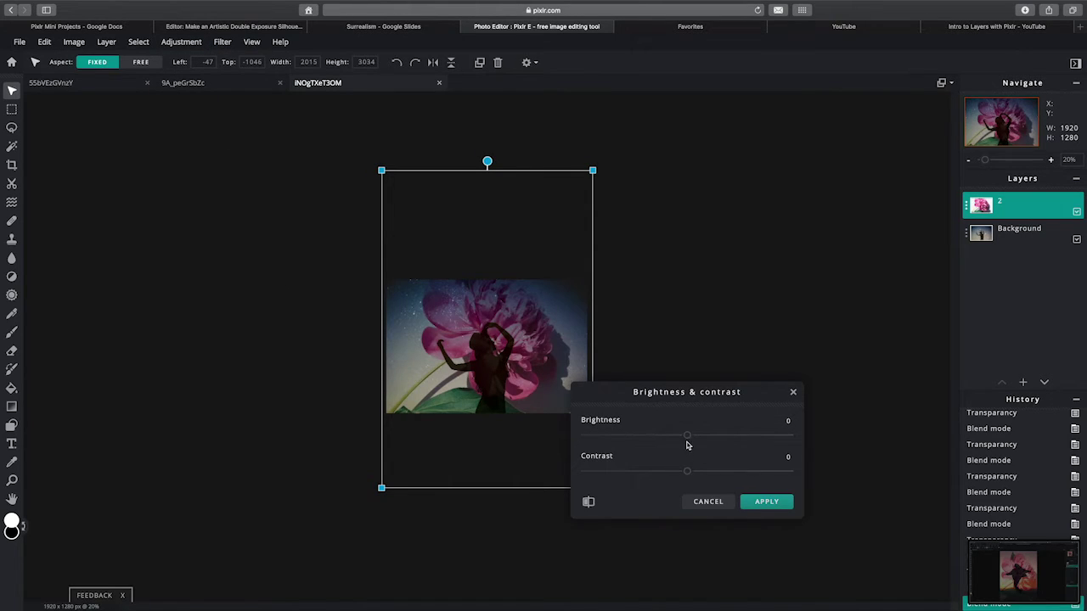
drag(688, 437, 804, 469)
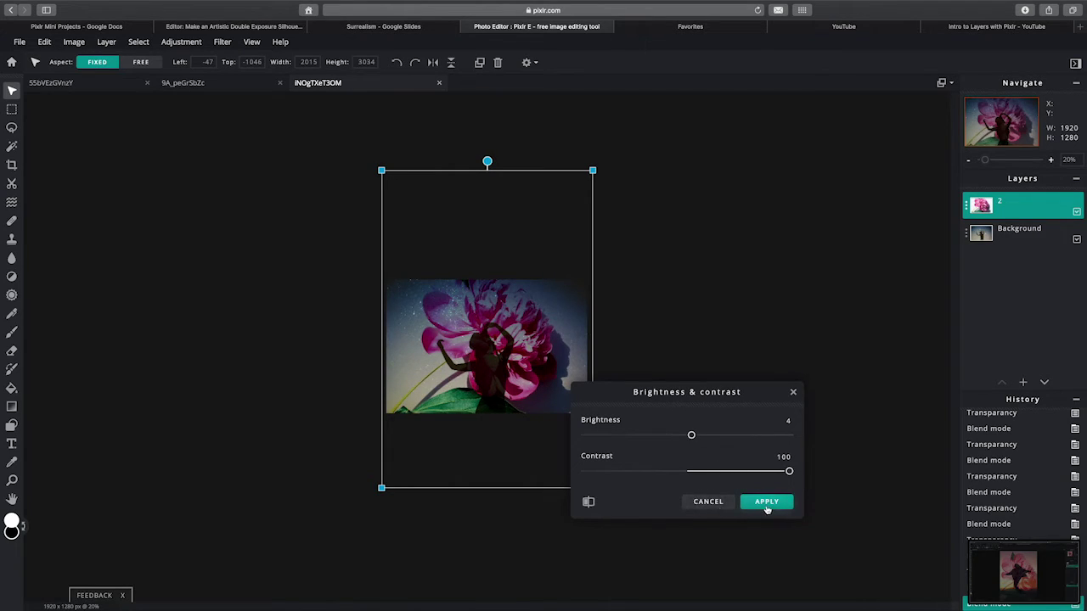
click(707, 502)
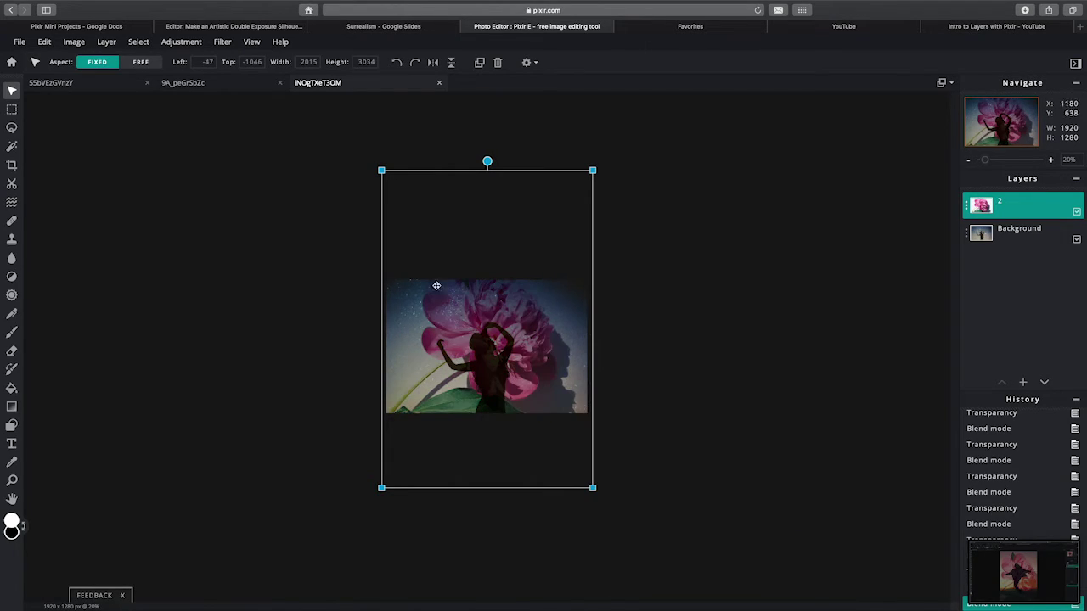
click(179, 44)
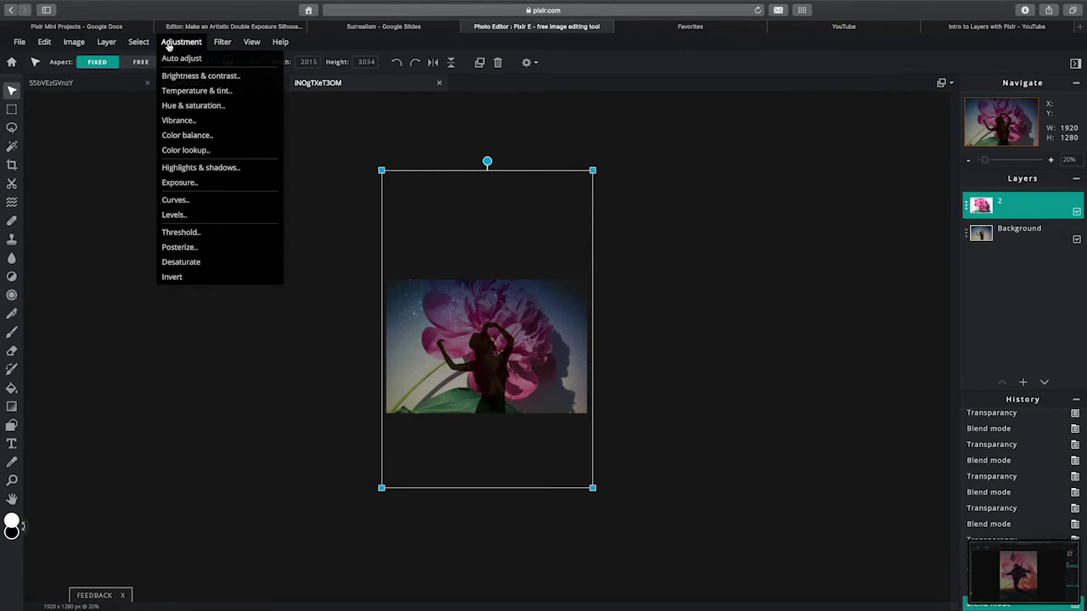
click(180, 91)
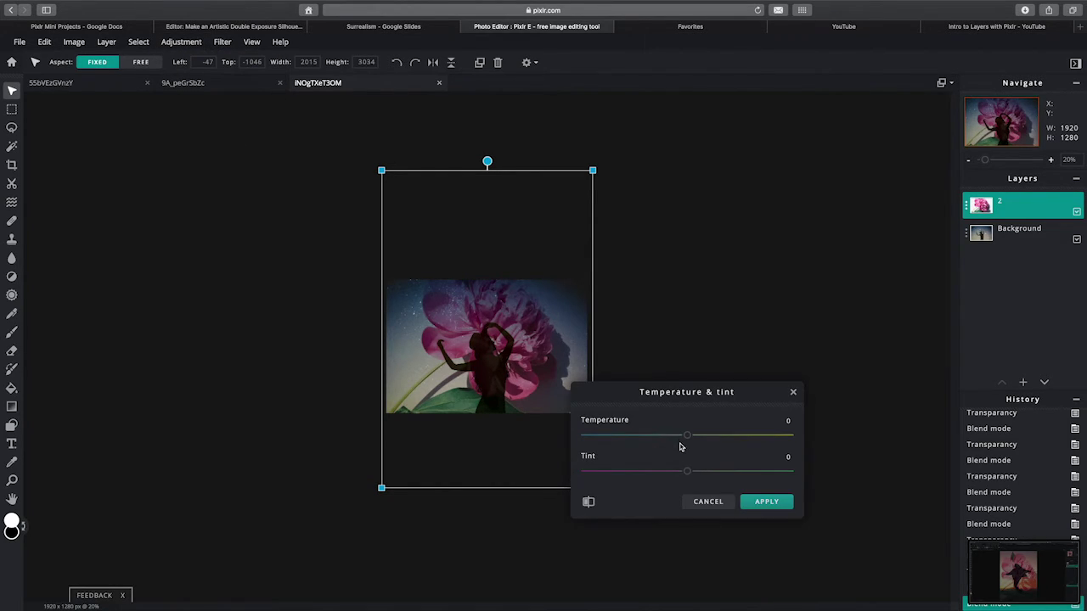
drag(687, 436, 801, 430)
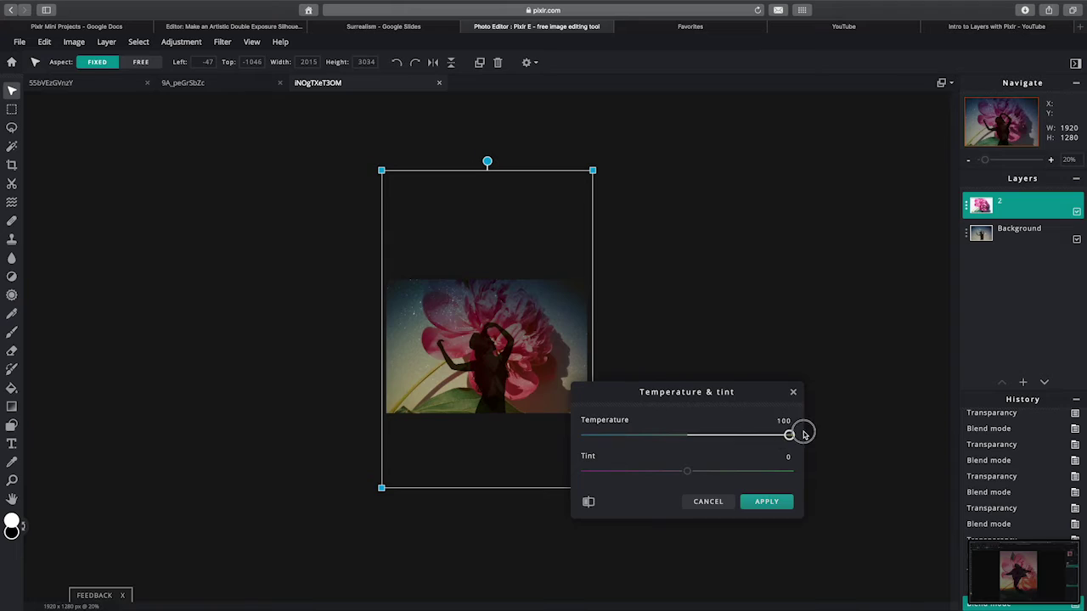
drag(687, 473, 611, 475)
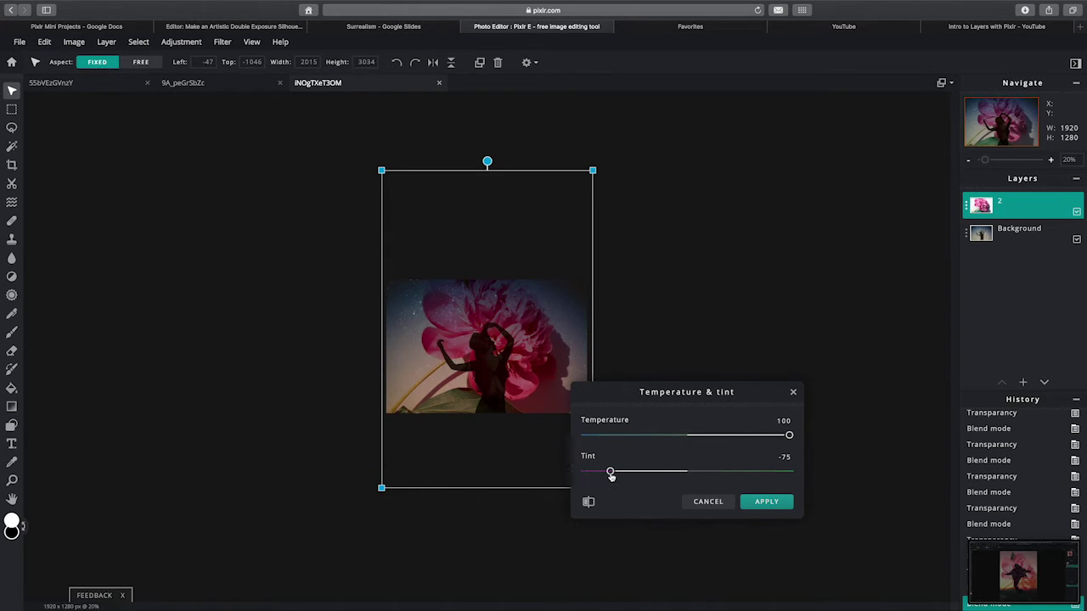
click(720, 503)
click(160, 43)
click(158, 44)
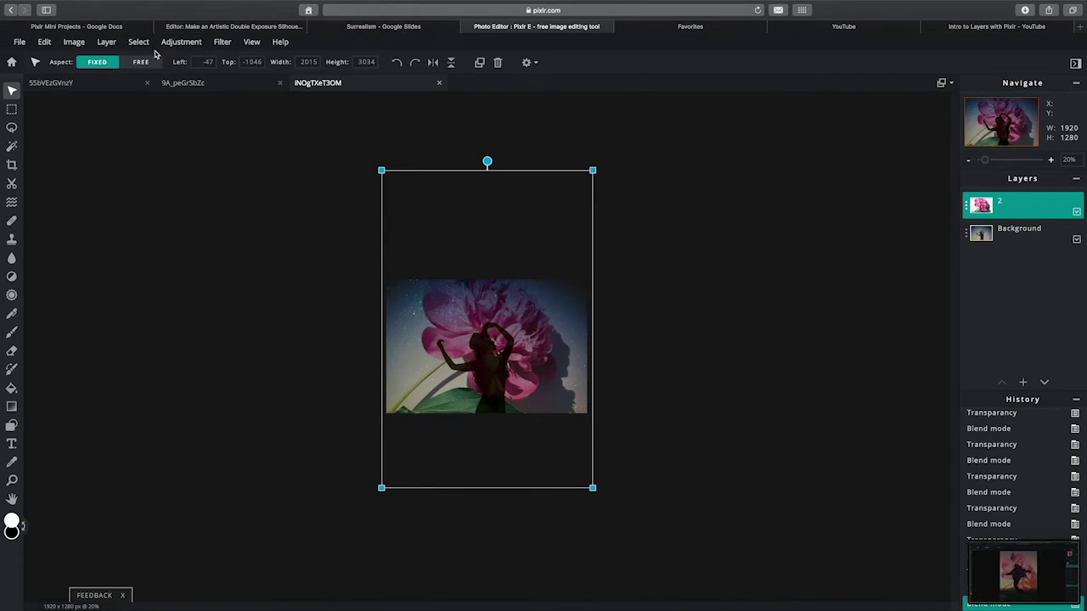
click(176, 48)
click(664, 333)
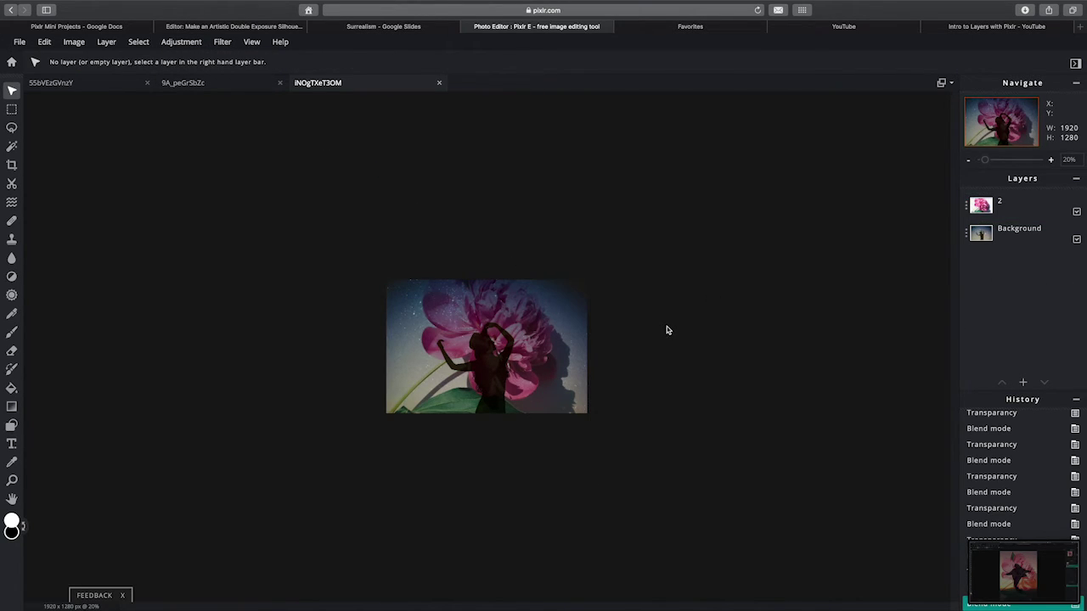
key(ctrl+0)
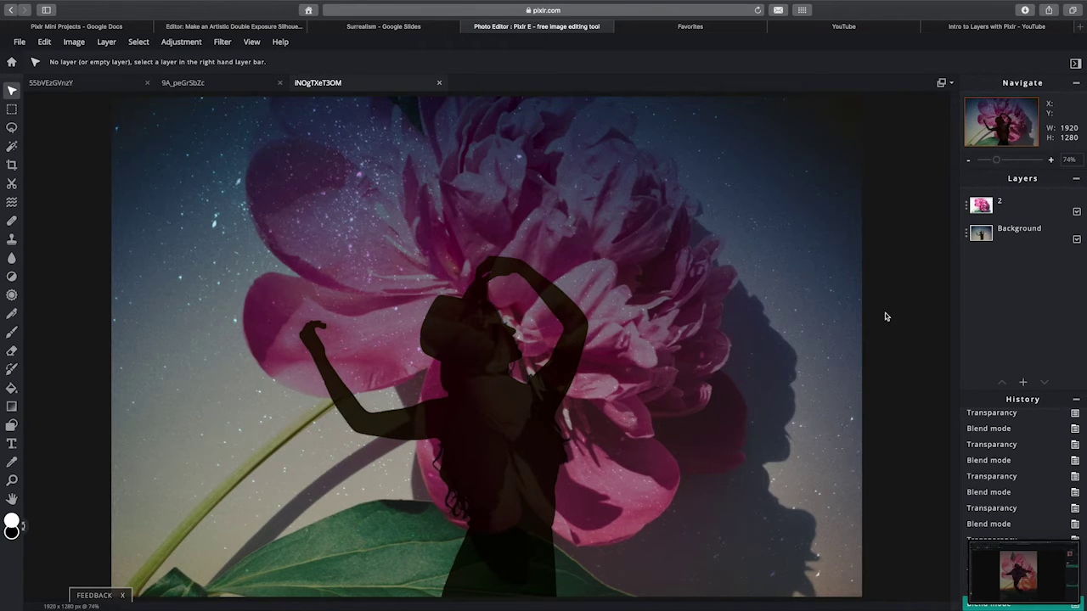
click(12, 481)
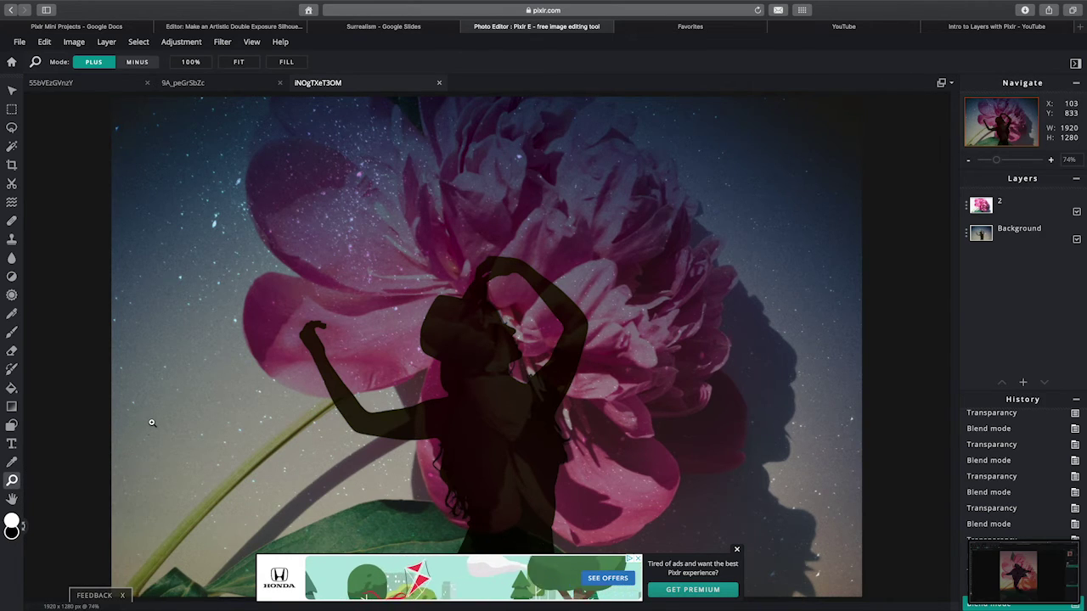
key(alt)
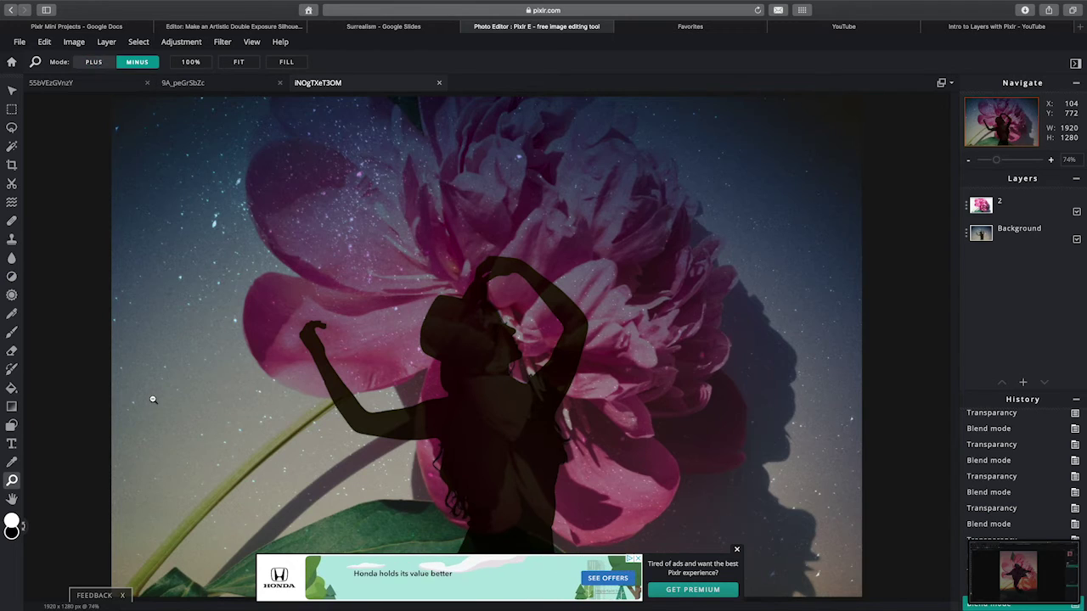
alt+click(157, 397)
alt+click(157, 397)
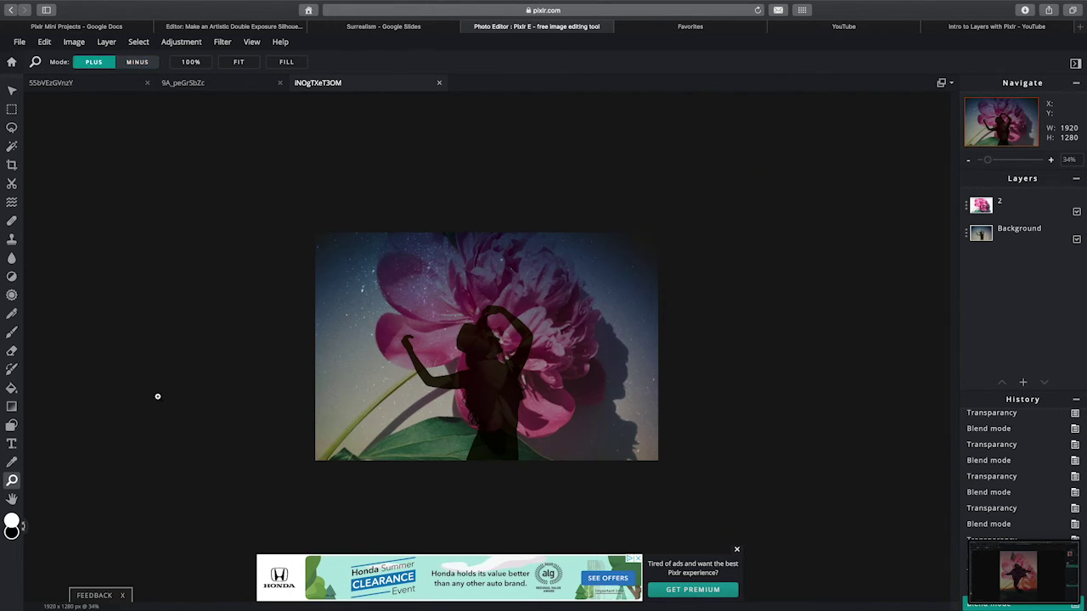
click(157, 396)
click(157, 397)
click(158, 397)
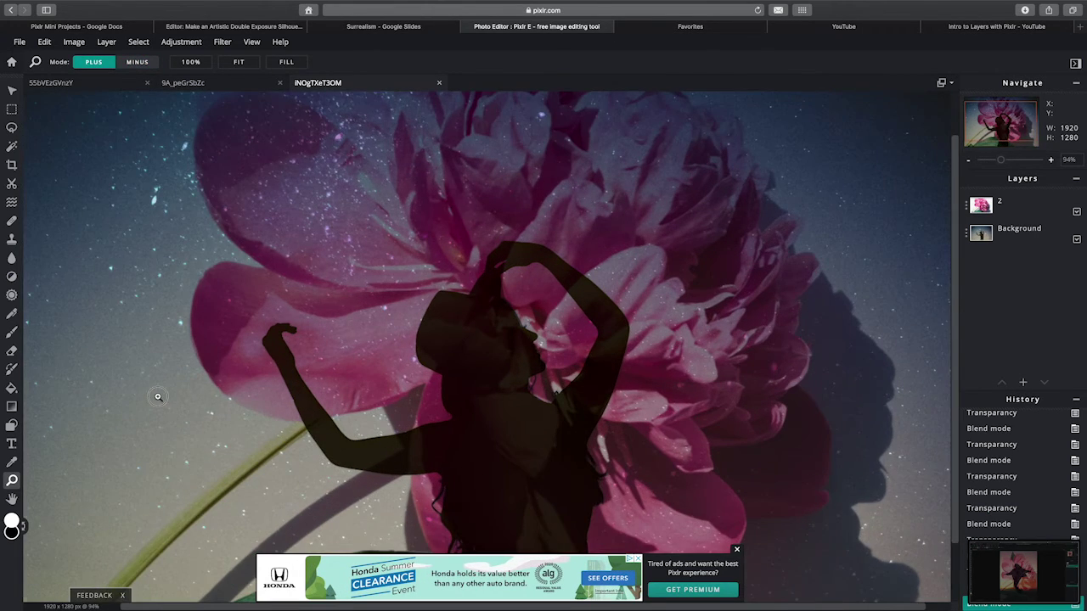
click(157, 397)
click(157, 396)
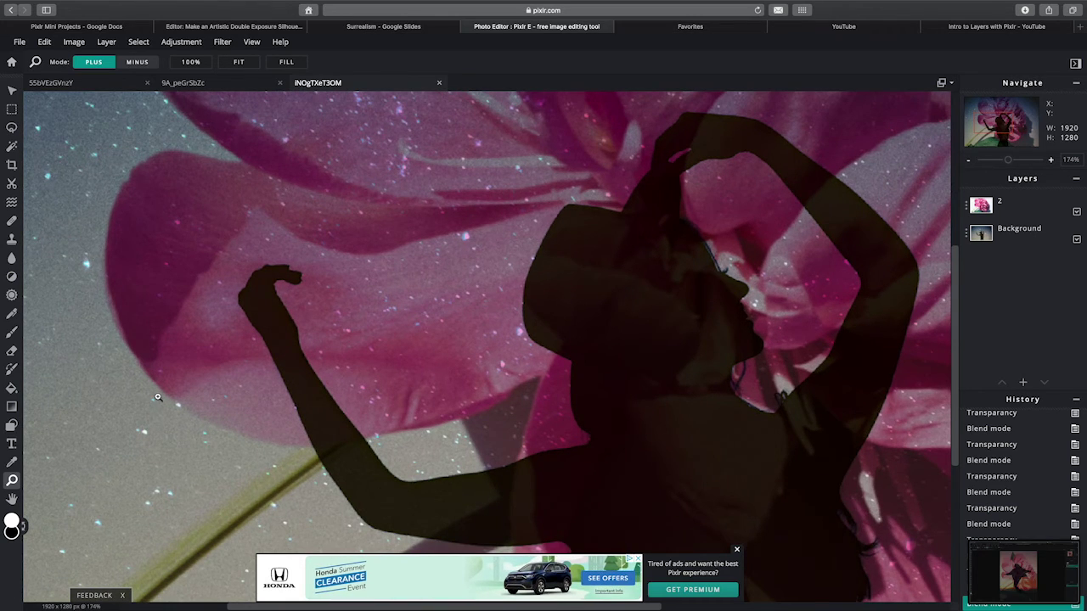
click(157, 396)
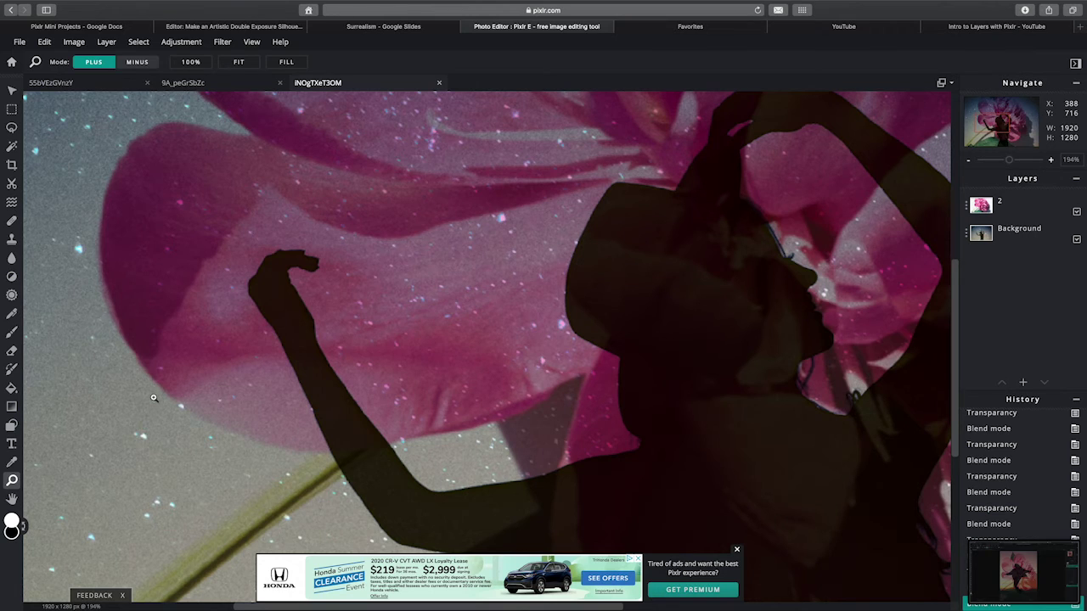
scroll(154, 398, down, 3)
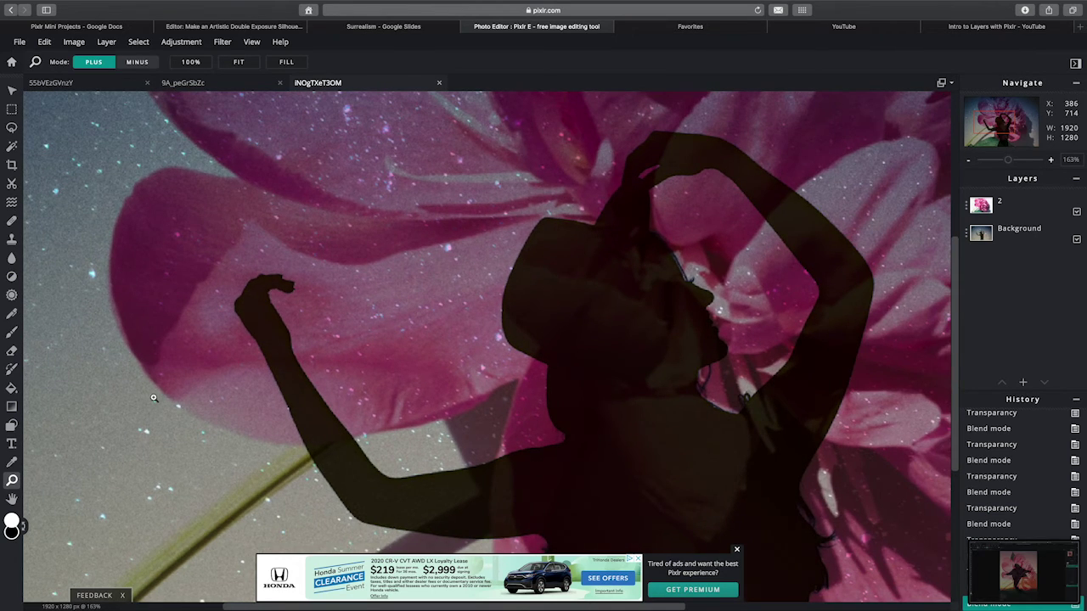
scroll(154, 398, down, 5)
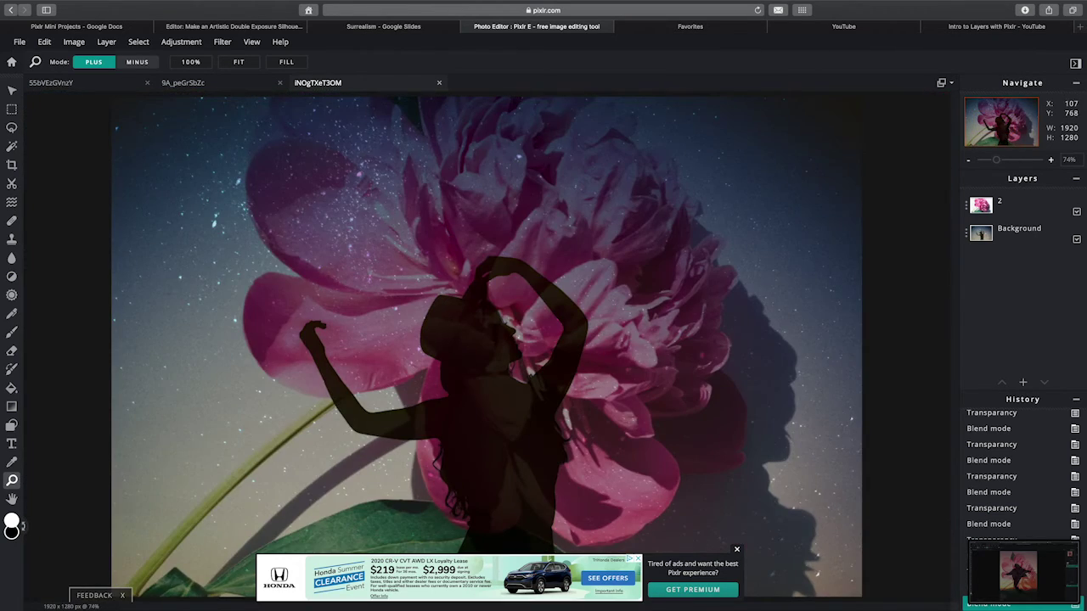
- Dismiss the ad and crop to 1371 × 938, trimming the top, left and right edges
click(737, 551)
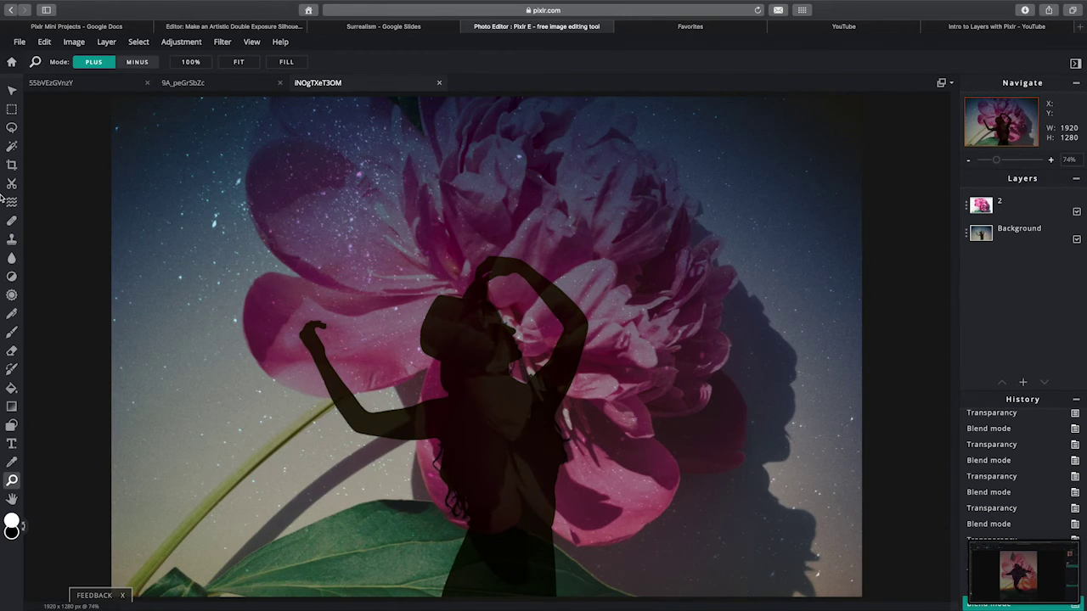
click(12, 165)
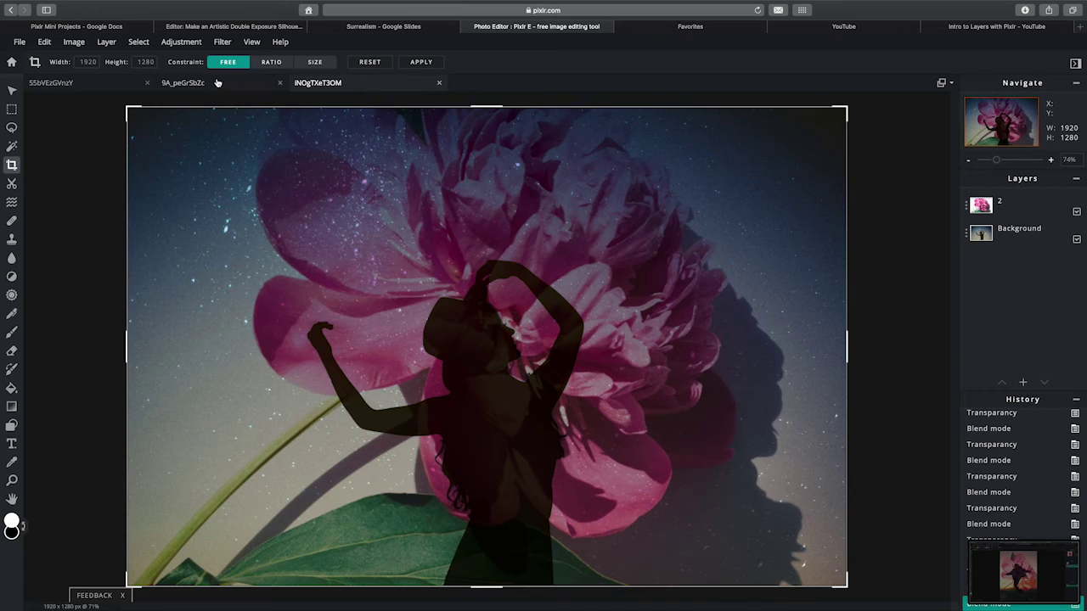
drag(127, 109, 163, 237)
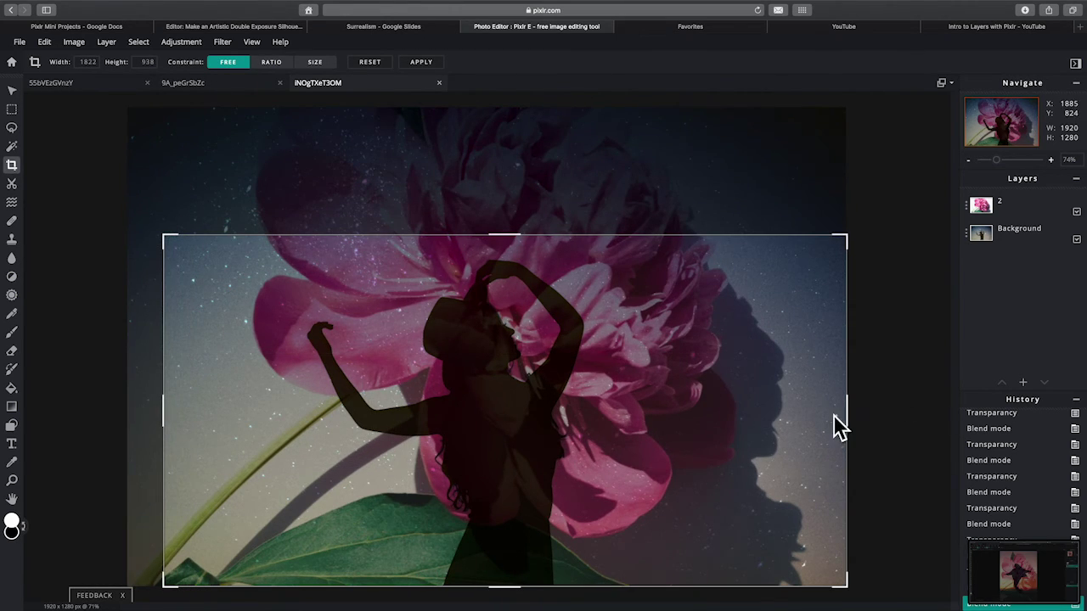
drag(837, 416, 677, 429)
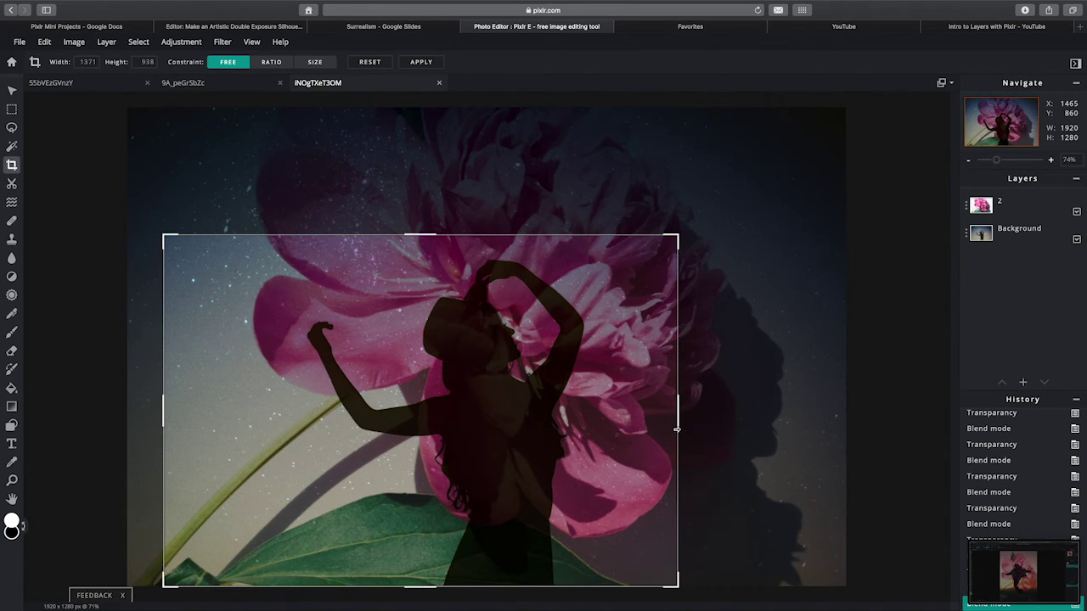
click(420, 62)
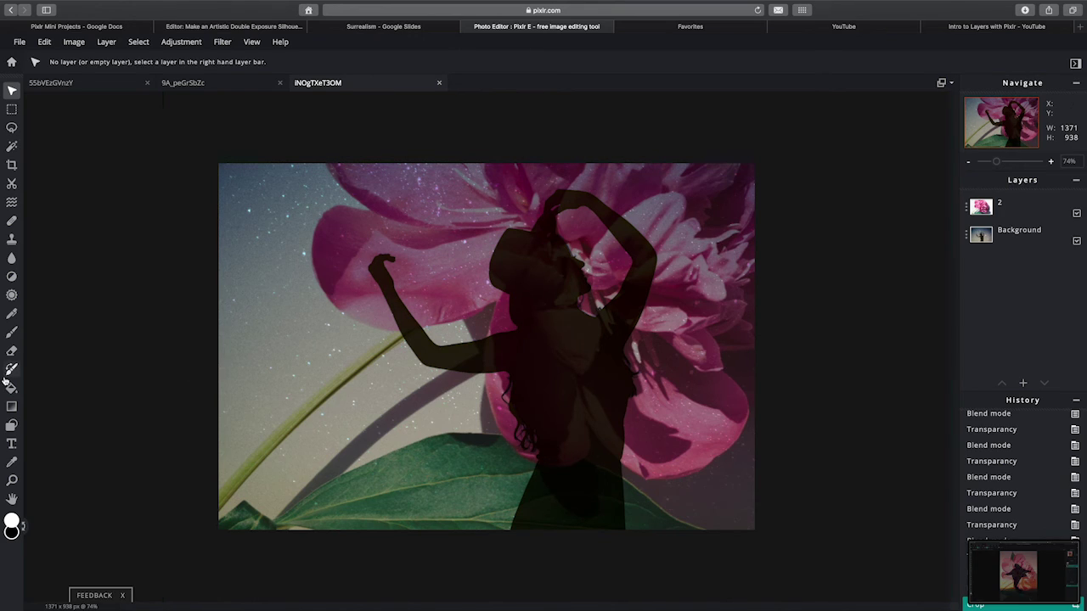